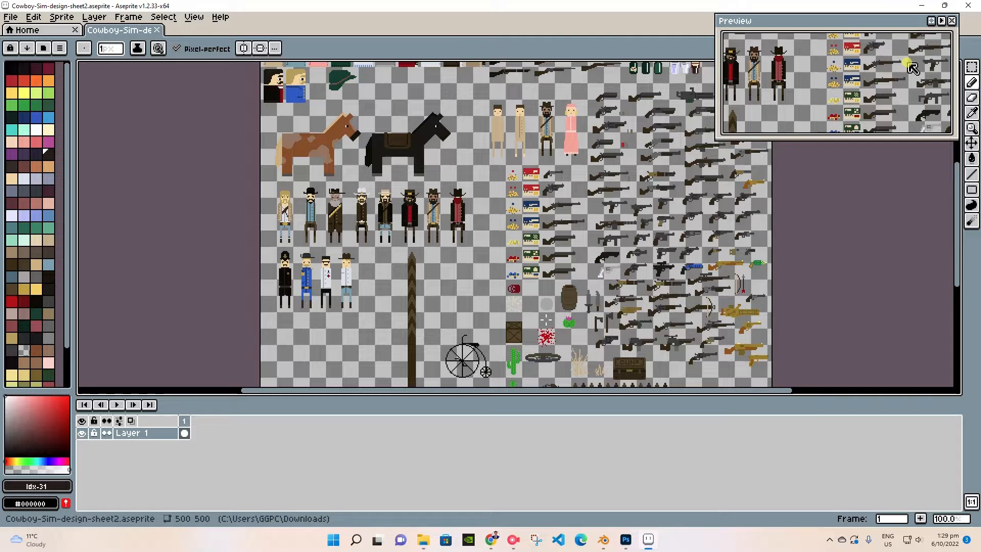
- Examine the cowboy sprite sheet's characters, weapons and props, including the empty area around the cacti and fence
key("bracketleft")
key("bracketleft")
key("bracketleft")
key("bracketleft")
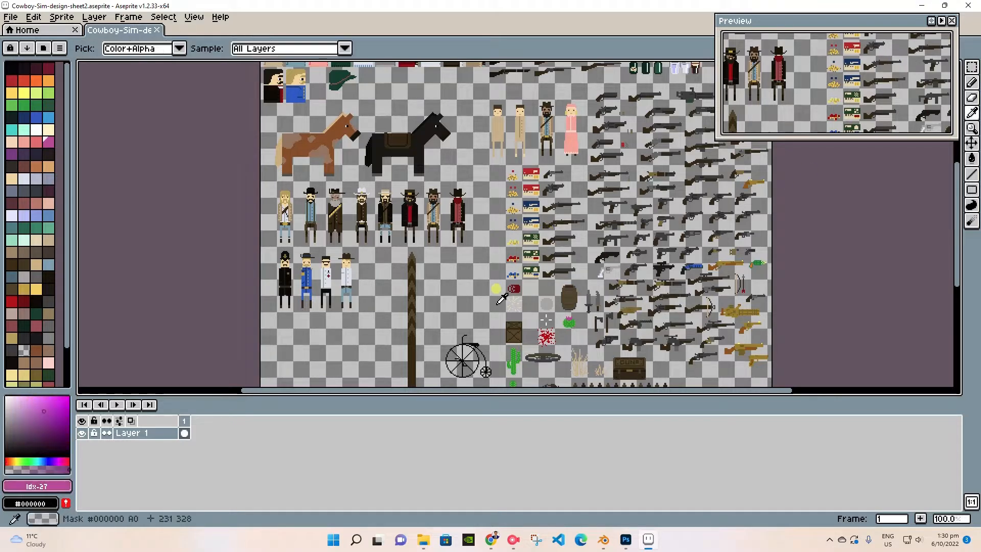
scroll(481, 305, "up", 3)
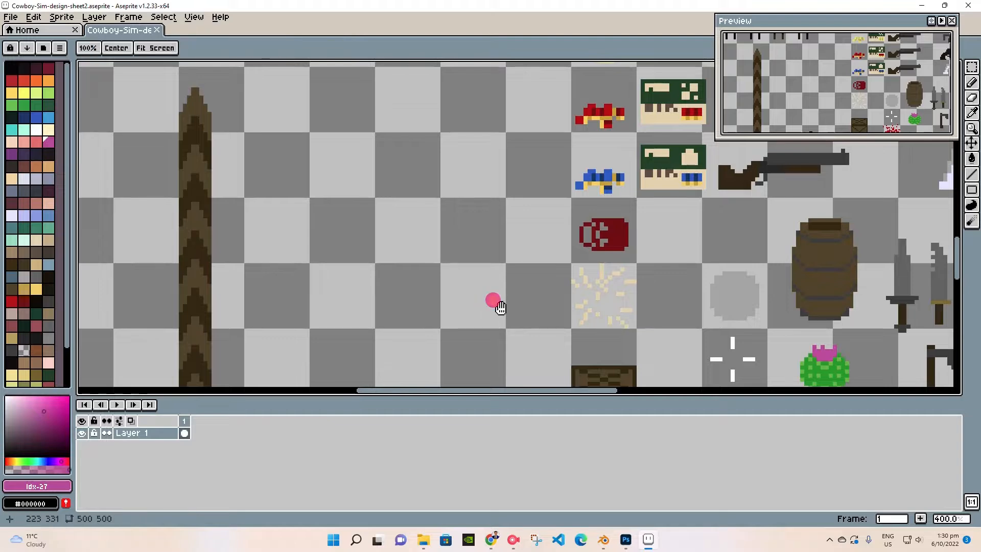
left_click_drag(501, 307, 400, 130)
left_click_drag(472, 360, 495, 152)
left_click_drag(607, 222, 339, 317)
scroll(468, 235, "down", 1)
scroll(464, 233, "up", 2)
scroll(464, 232, "down", 5)
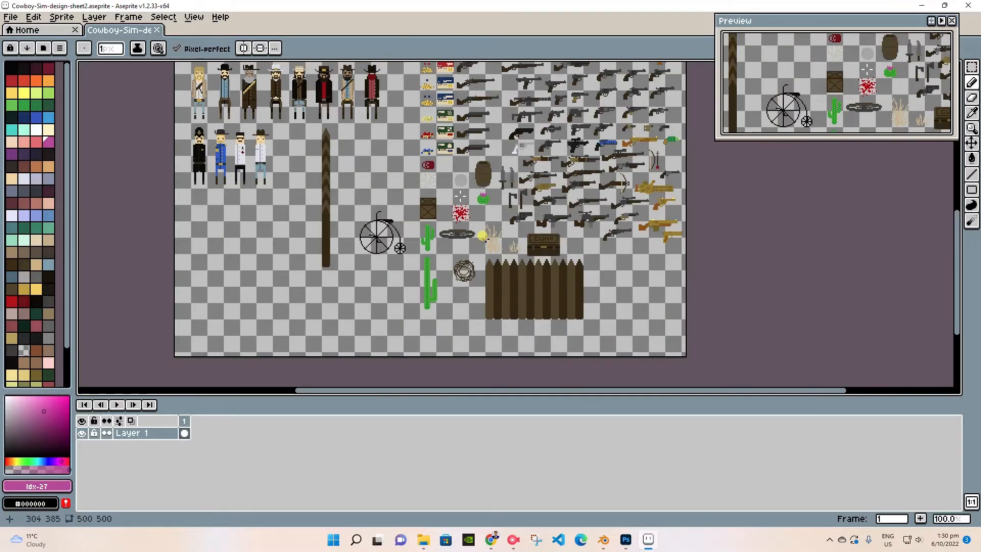
scroll(483, 236, "up", 1)
key("space")
left_click_drag(633, 185, 576, 146)
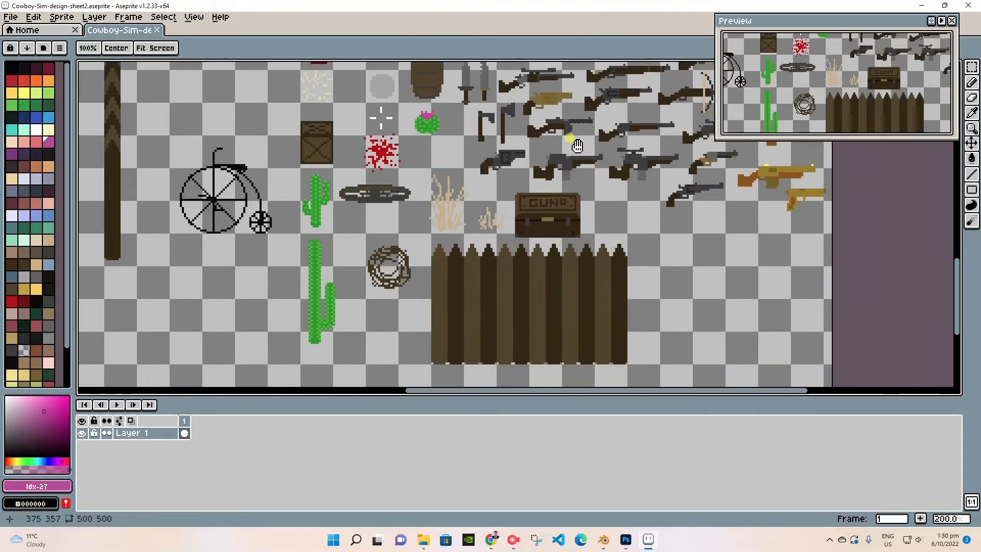
left_click_drag(375, 243, 548, 247)
left_click_drag(504, 151, 566, 304)
left_click_drag(495, 190, 529, 166)
left_click_drag(561, 284, 491, 137)
left_click_drag(611, 254, 622, 200)
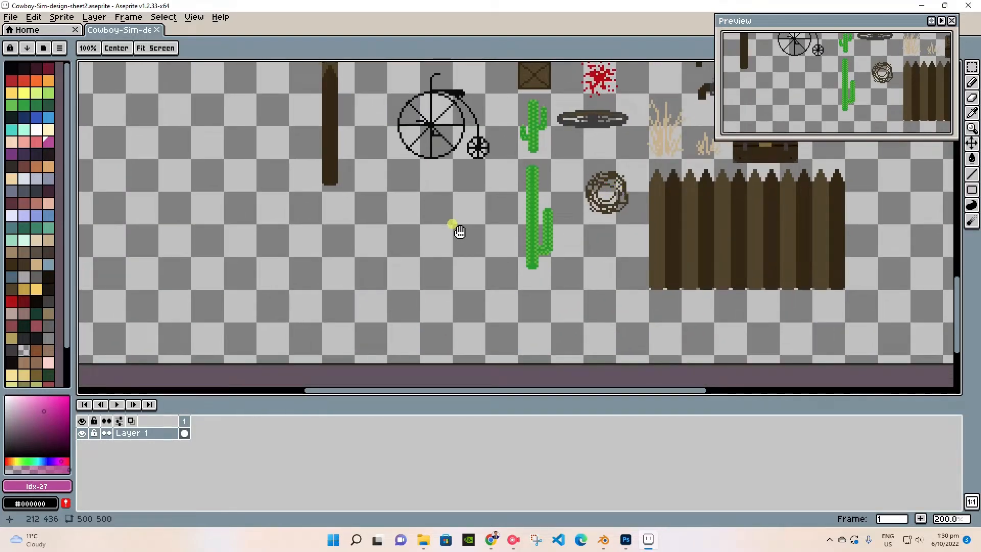
- Switch to a new Google Chrome window and search Google for "Rattle snake"
mouse_move(494, 547)
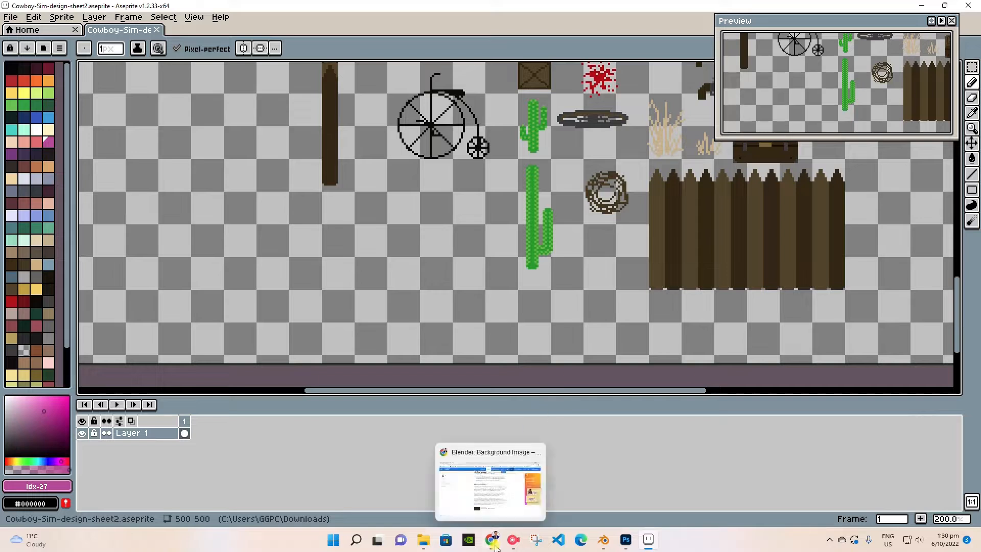
right_click(493, 543)
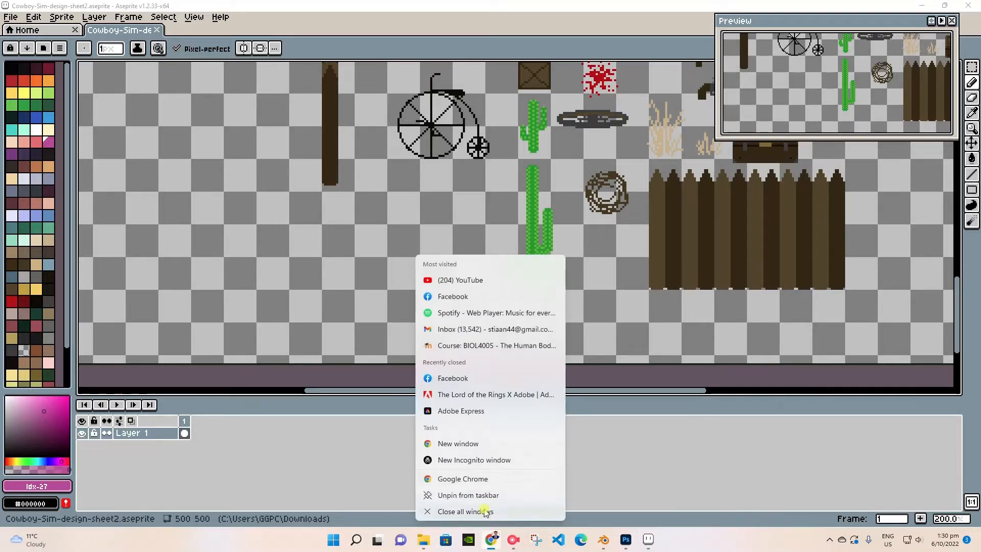
left_click(469, 444)
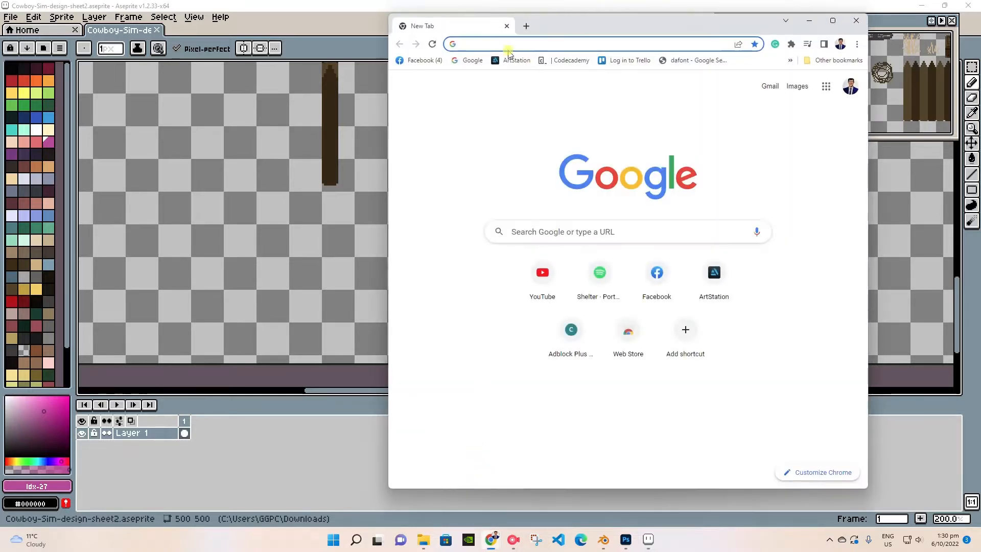
type("R")
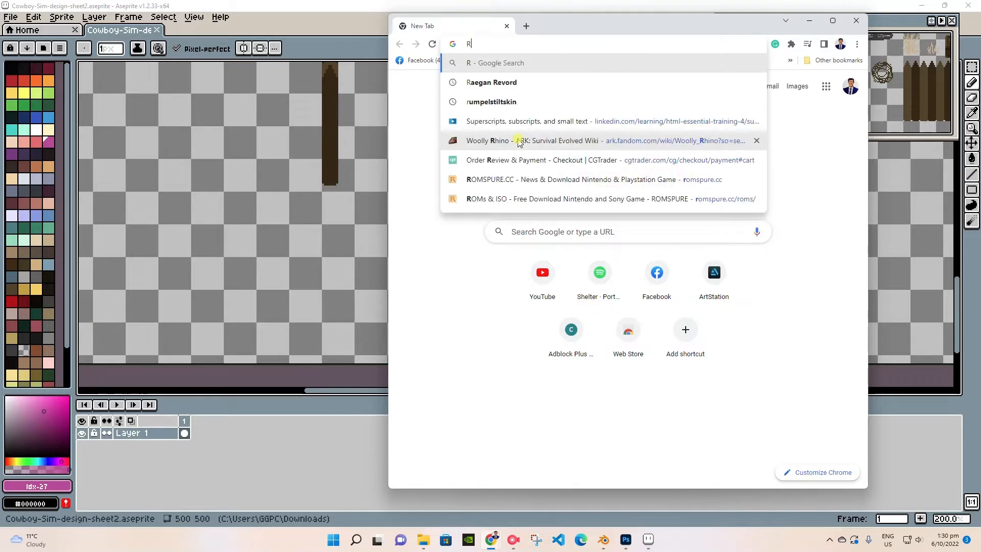
type("attle snake")
key("Return")
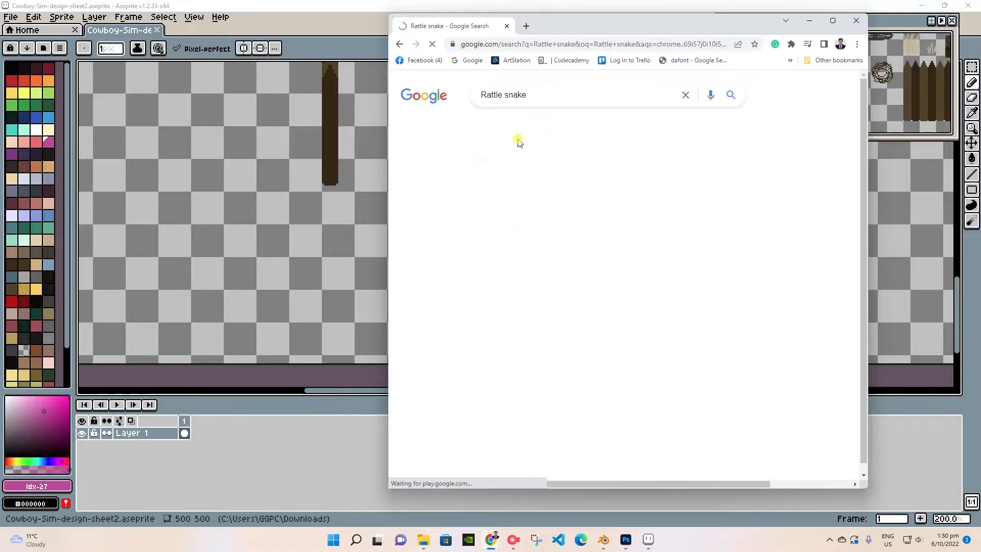
- Browse the image results and open ThoughtCo's coiled rattlesnake picture with the raised rattle at full size in its own tab
left_click(454, 132)
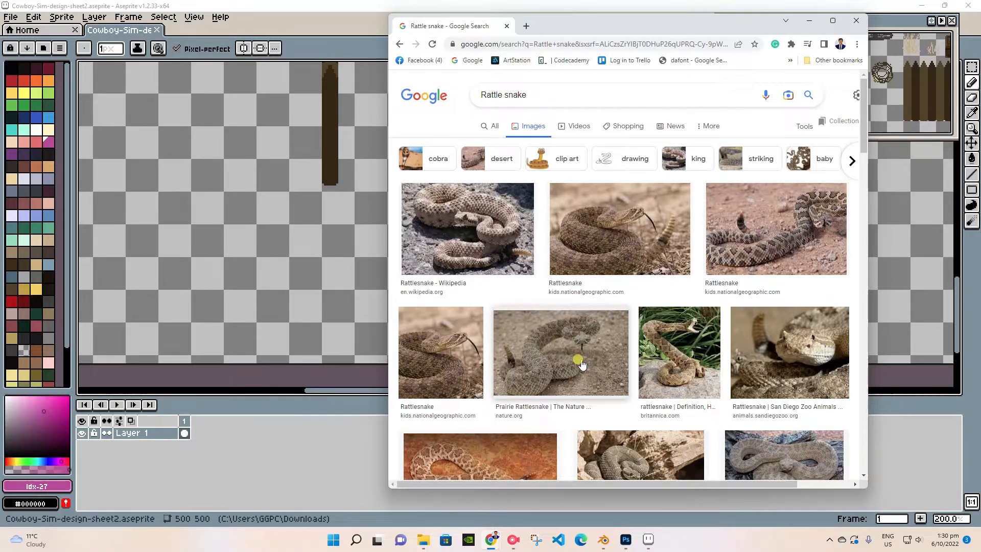
scroll(581, 365, "down", 5)
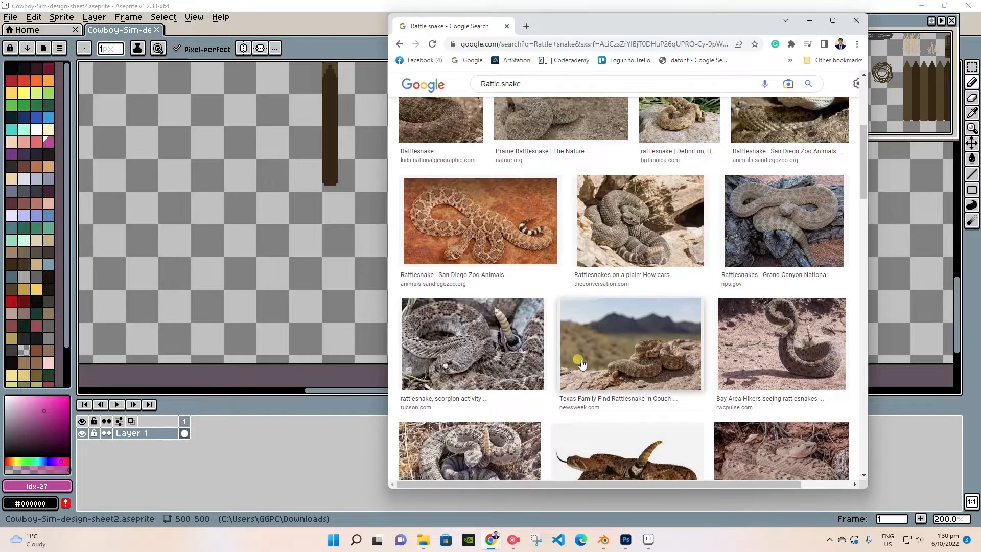
scroll(581, 365, "down", 1)
left_click(635, 434)
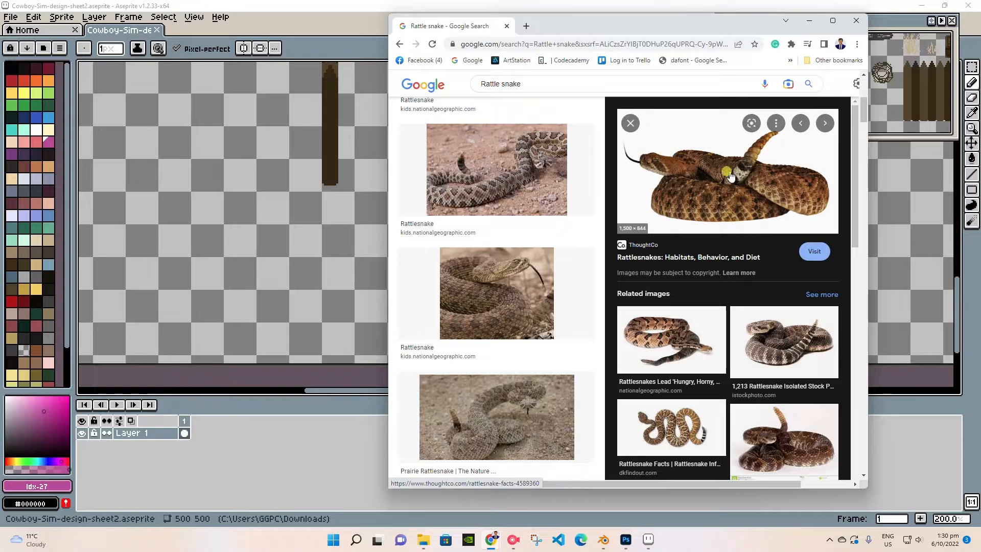
right_click(731, 177)
left_click(763, 266)
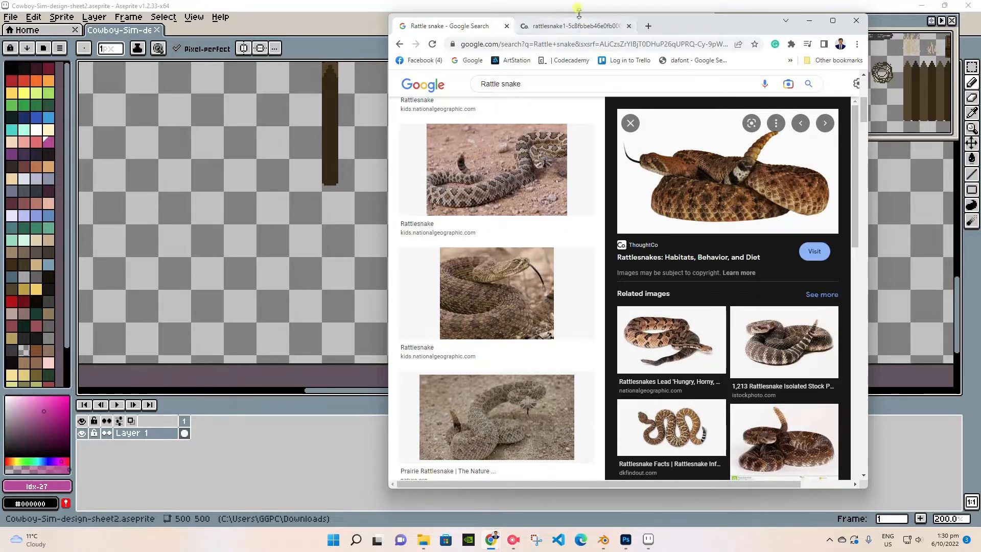
left_click(579, 27)
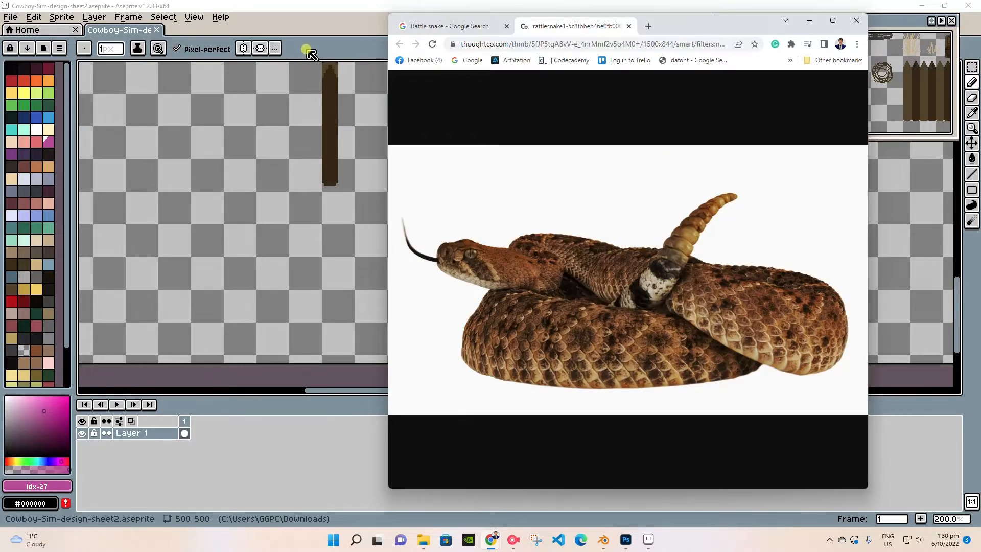
- Save the rattlesnake picture to the Desktop as a JPEG under its suggested name, and put the browser away
left_click_drag(752, 37, 820, 38)
left_click(691, 305)
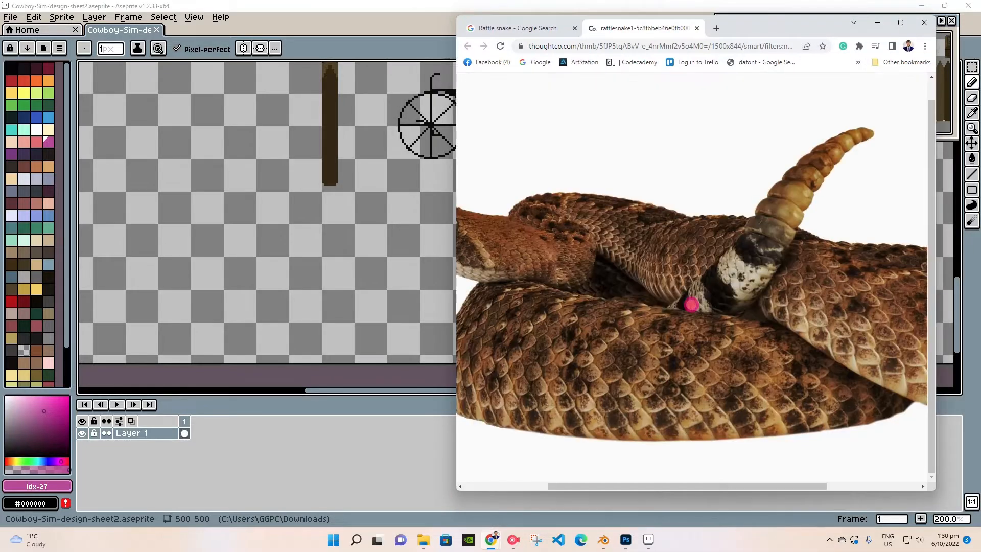
left_click(644, 287)
right_click(645, 288)
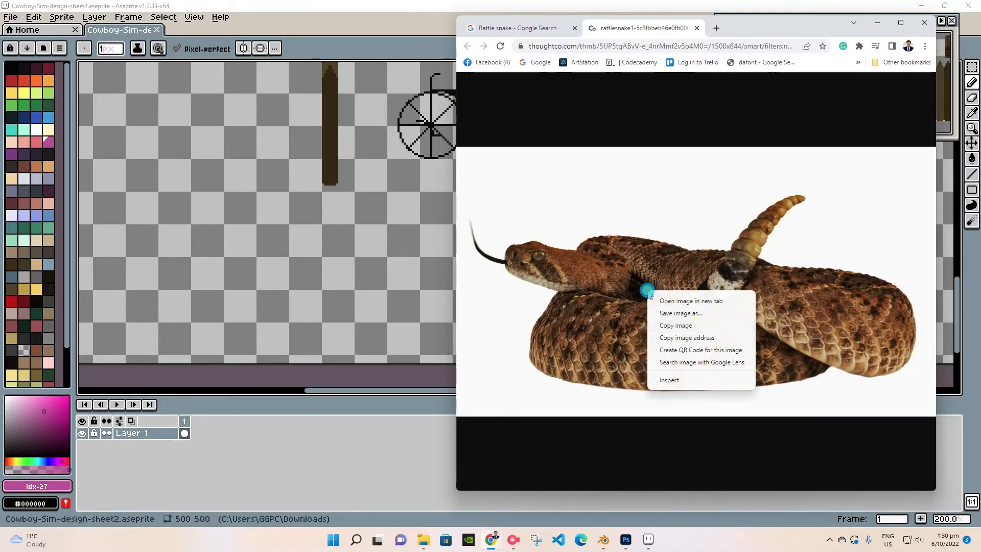
left_click(684, 314)
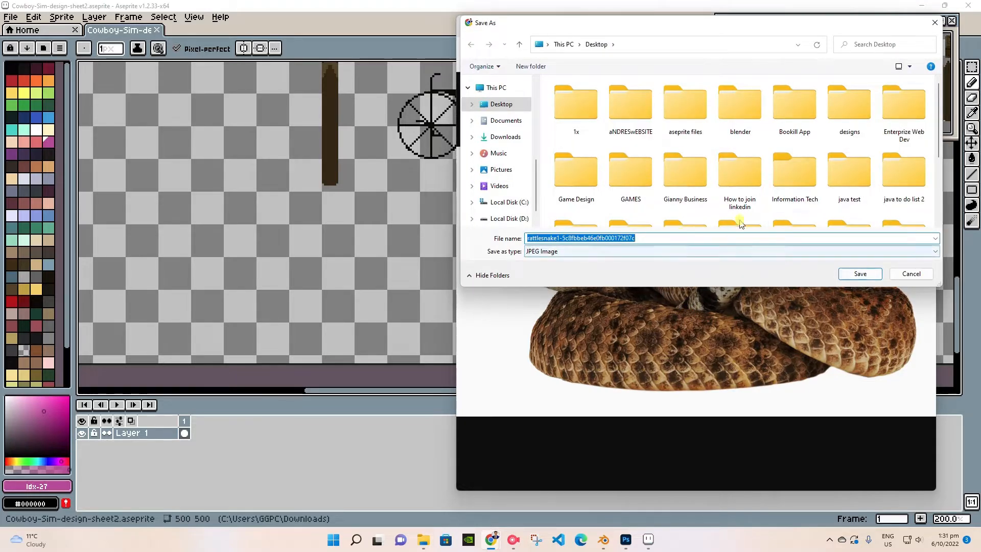
left_click(850, 274)
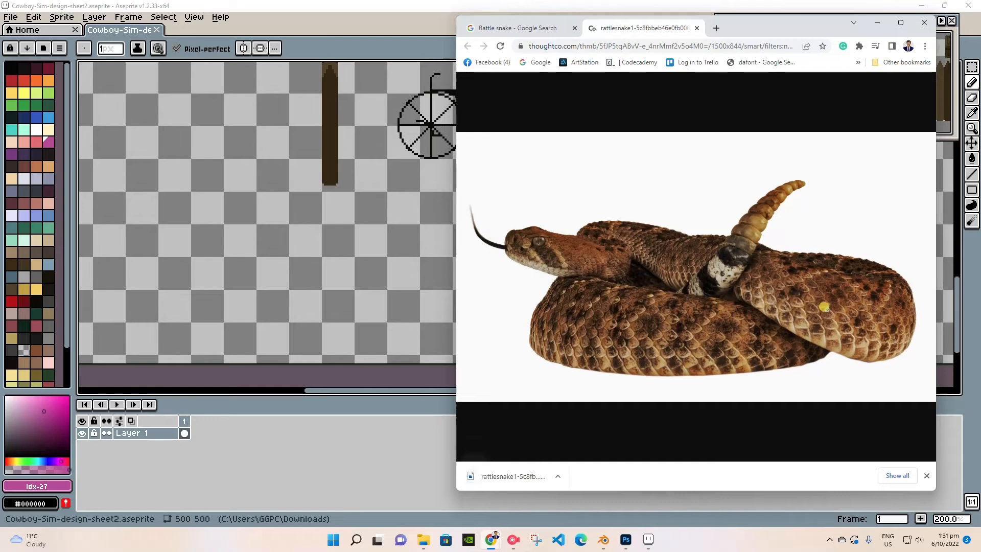
left_click(926, 476)
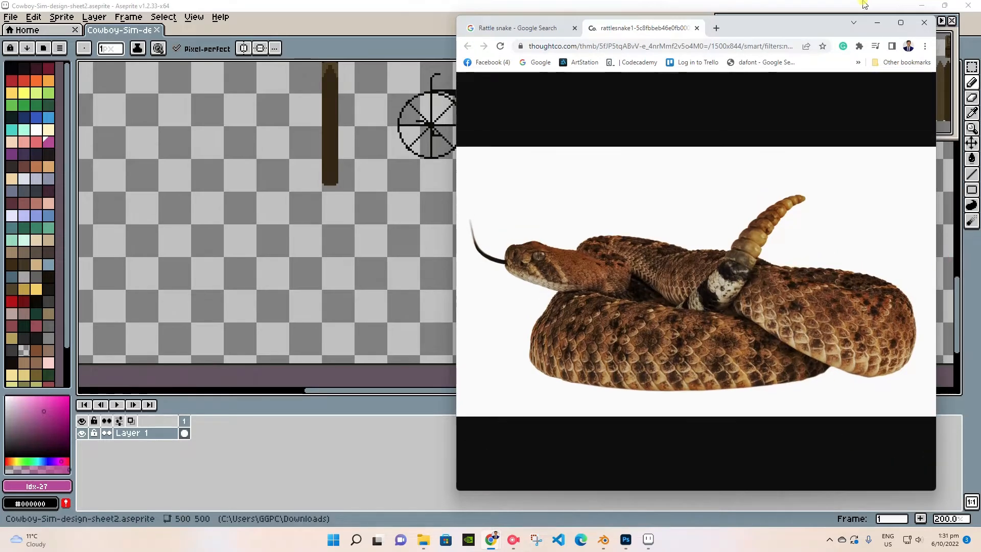
left_click(696, 28)
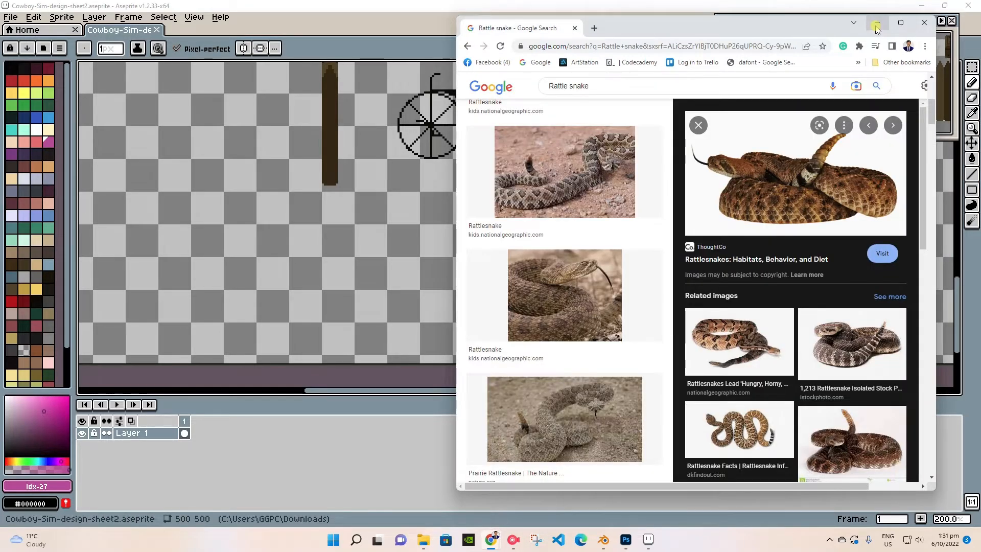
left_click(876, 24)
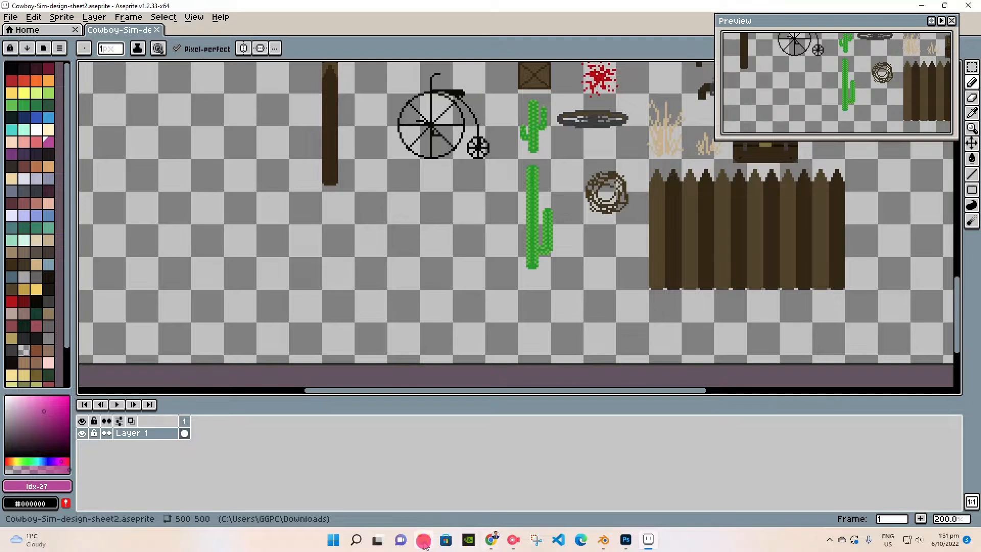
- Switch to File Explorer, open the recently saved rattlesnake image in Aseprite, and close the Explorer window
left_click(423, 541)
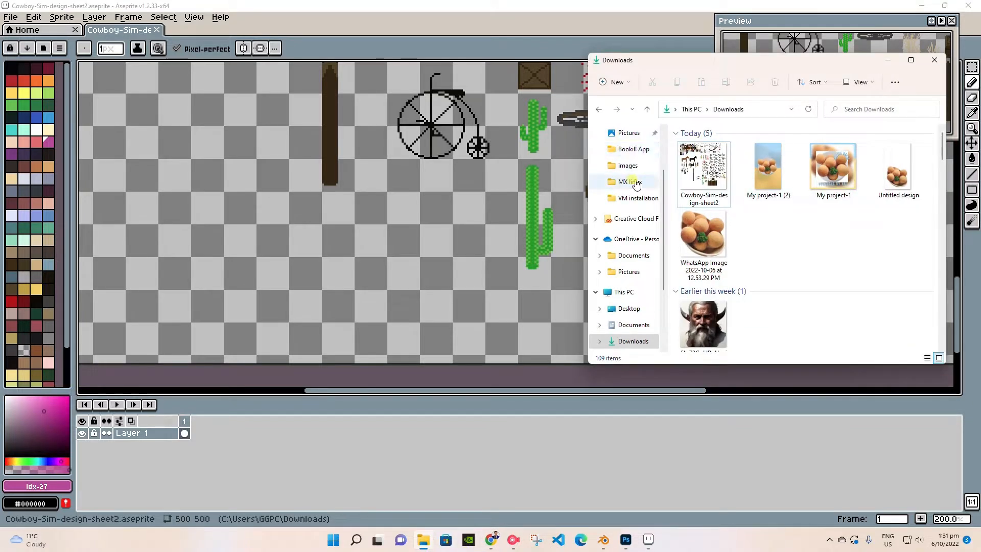
left_click(599, 110)
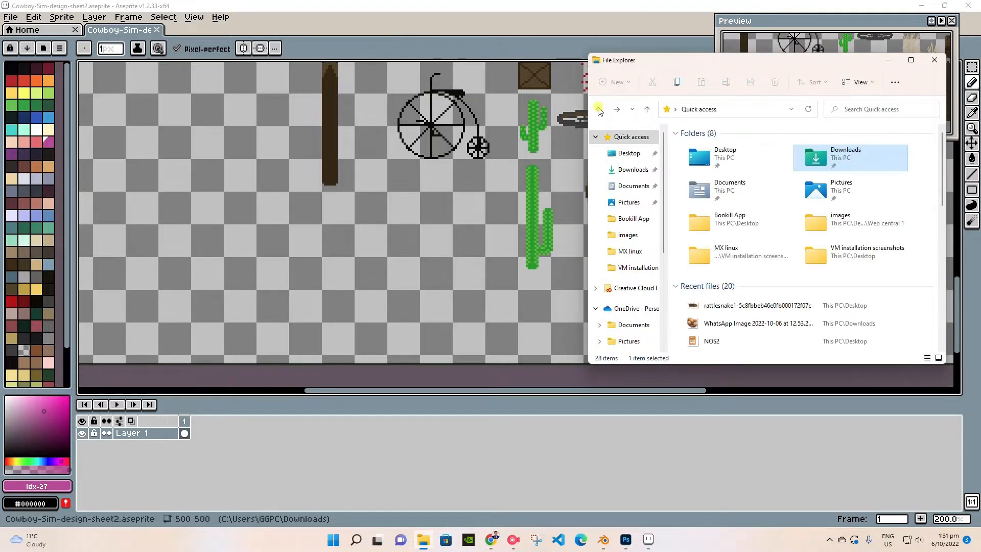
left_click(728, 307)
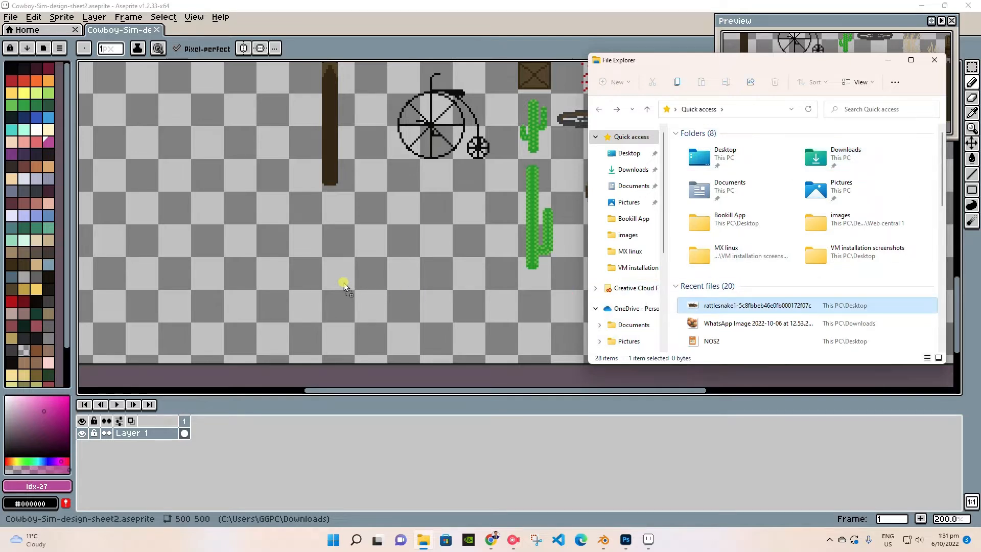
left_click_drag(344, 286, 358, 290)
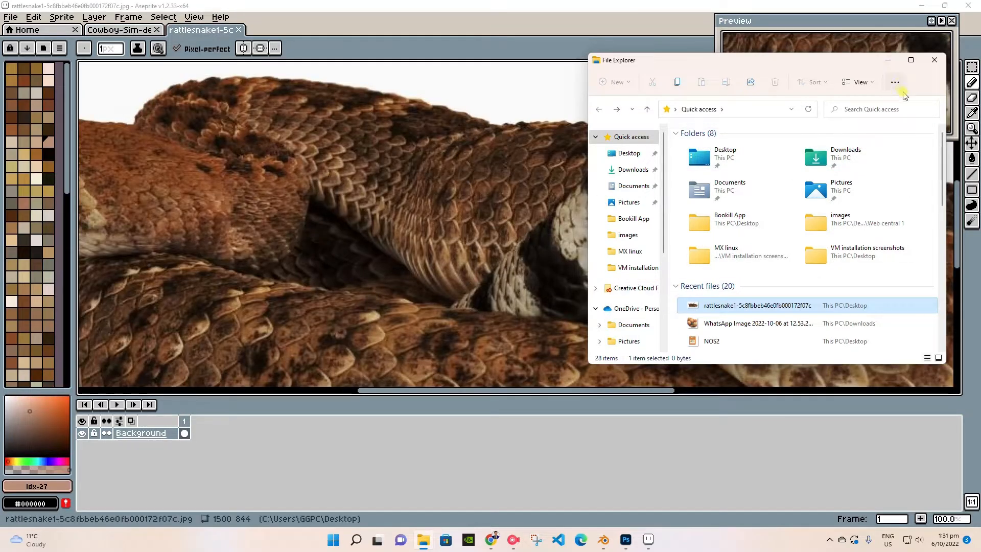
left_click(933, 63)
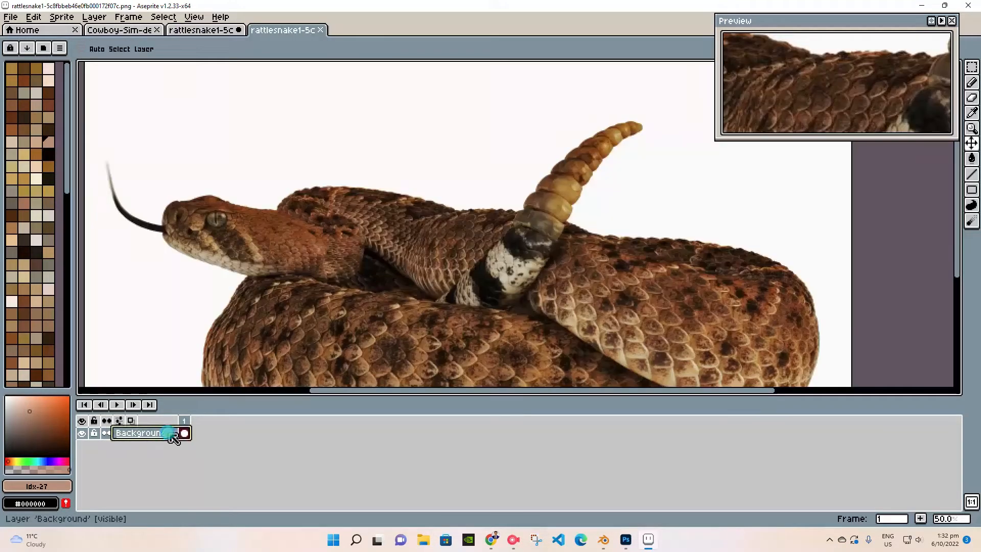
- Convert the rattlesnake PNG's Background into a regular layer and close the other rattlesnake document
right_click(169, 433)
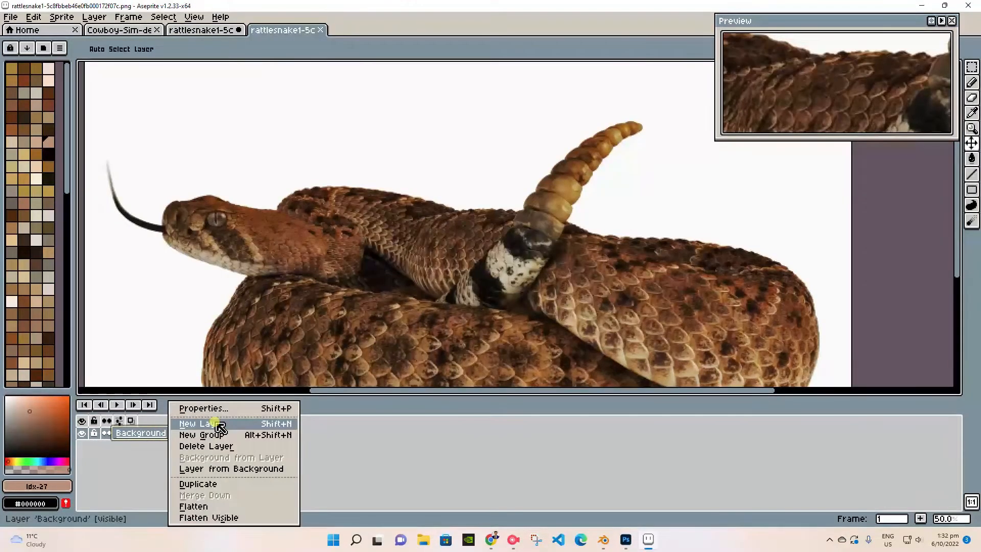
left_click(230, 468)
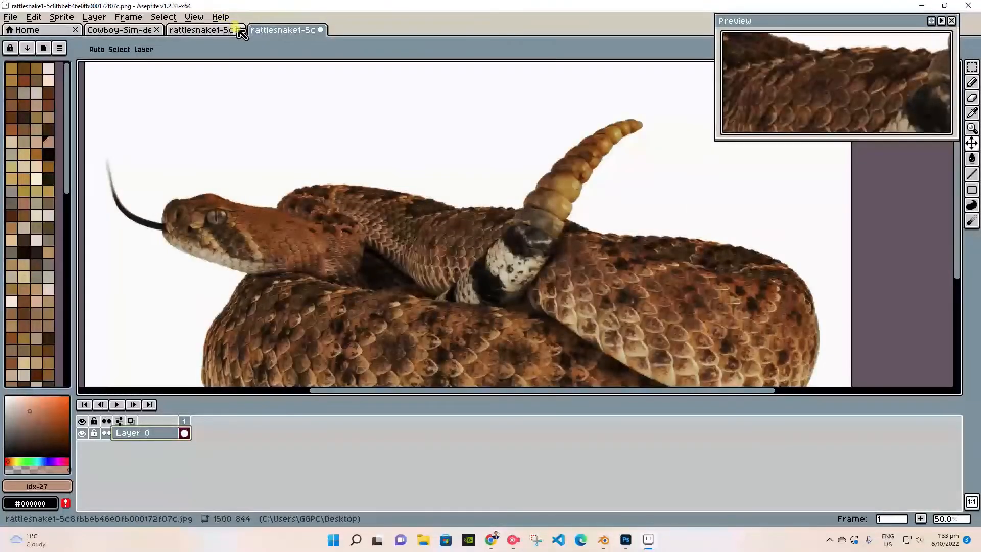
left_click(238, 30)
left_click(489, 292)
- Try pasting the full-size rattlesnake layer into the Cowboy-Sim sheet, undo the paste and return to the rattlesnake document
scroll(422, 258, "down", 3)
left_click(146, 434)
key("ctrl+c")
left_click(124, 30)
key("ctrl+v")
scroll(469, 276, "down", 4)
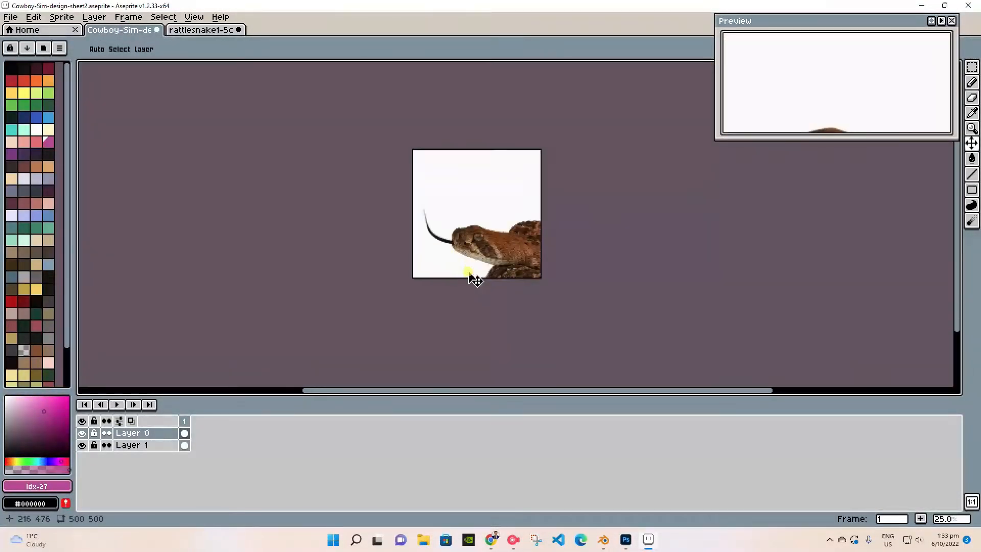
key("ctrl+z")
key("ctrl+Tab")
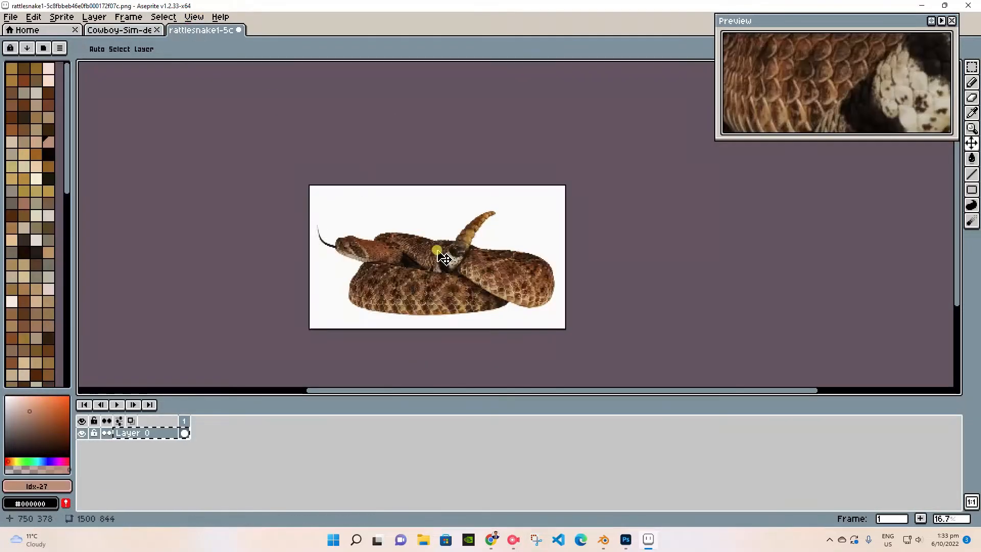
- Select the whole rattlesnake picture and scale it down to about 335 × 189 pixels
scroll(511, 245, "up", 1)
left_click(971, 67)
left_click_drag(227, 129, 683, 379)
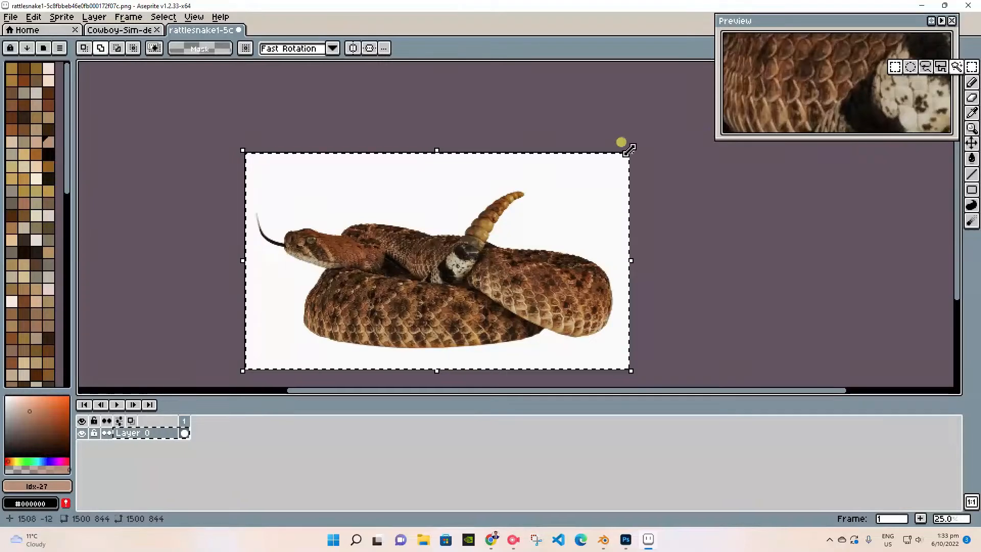
left_click_drag(629, 156, 482, 232)
left_click(420, 262, "alt")
scroll(449, 268, "up", 5)
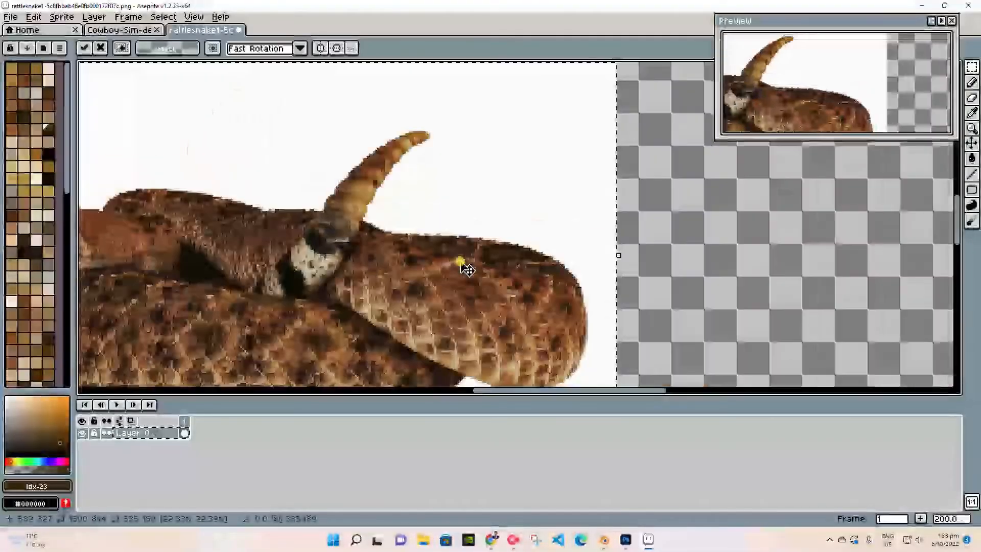
- Shrink the selected rattlesnake picture further to about 110 × 62 pixels
scroll(508, 219, "down", 4)
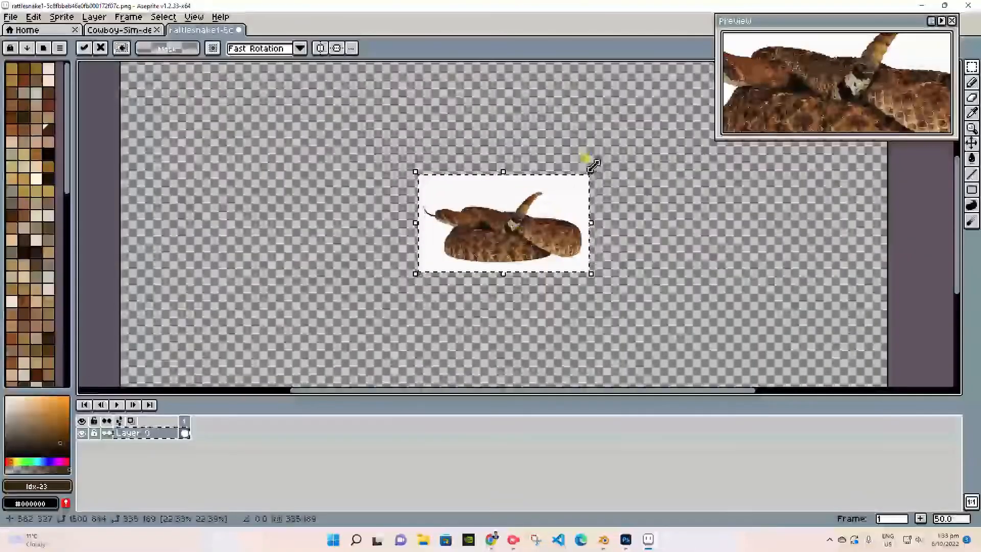
left_click_drag(592, 165, 533, 219)
scroll(533, 219, "up", 5)
scroll(516, 221, "down", 1)
left_click(519, 222, "alt")
scroll(520, 226, "down", 1)
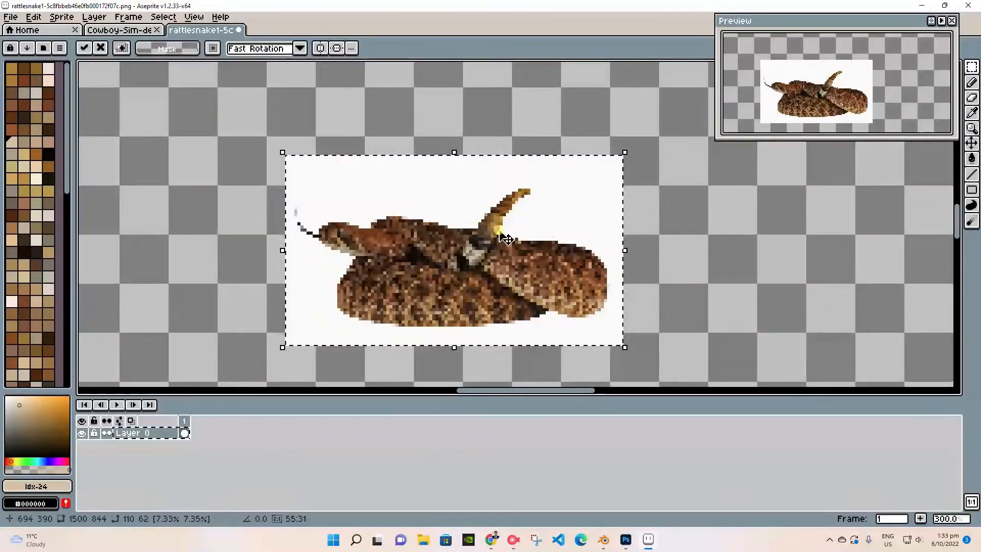
- Commit the scaled rattlesnake picture and add a new layer named Snake to the Cowboy-Sim sheet
left_click(583, 212)
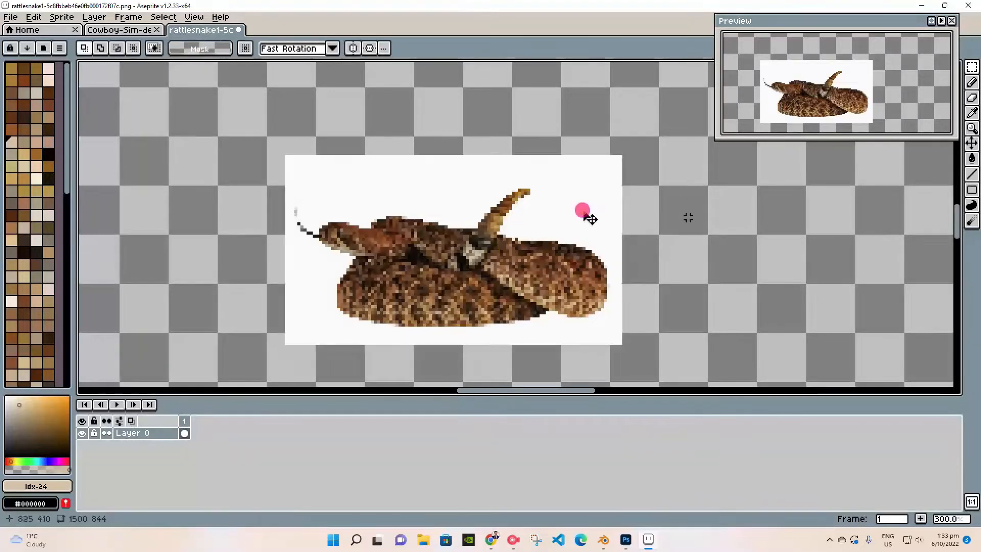
left_click(125, 31)
key("ctrl+n")
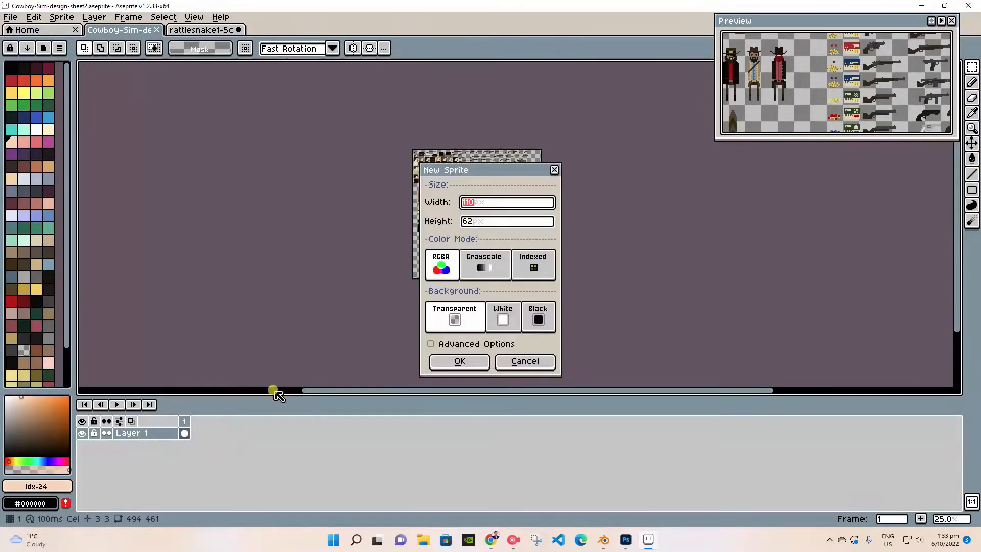
left_click(554, 171)
key("shift+n")
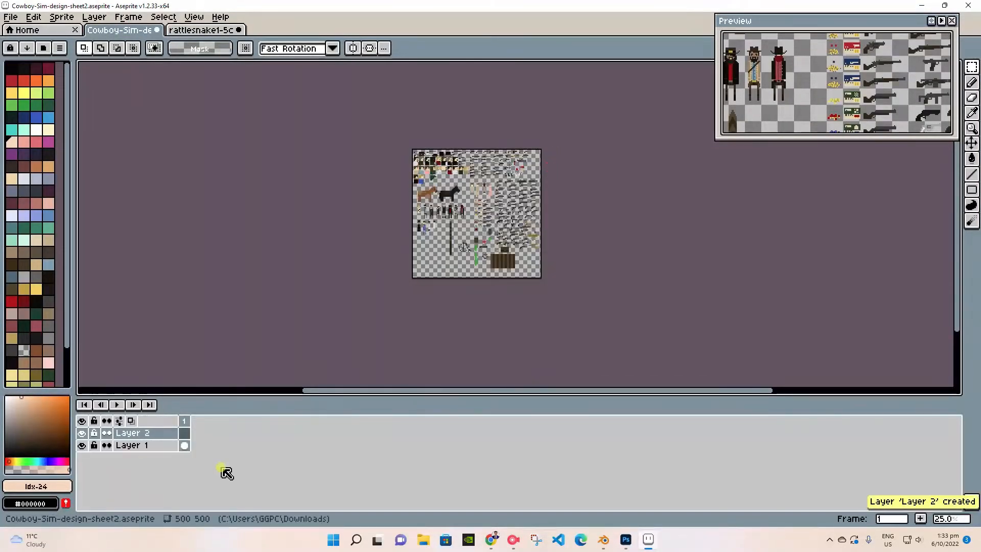
double_click(148, 433)
type("Snake")
key("Return")
- Paste the 110 × 62 pixel rattlesnake picture onto the Snake layer and place it below the bicycle, beside the cactus
left_click(430, 252, "alt")
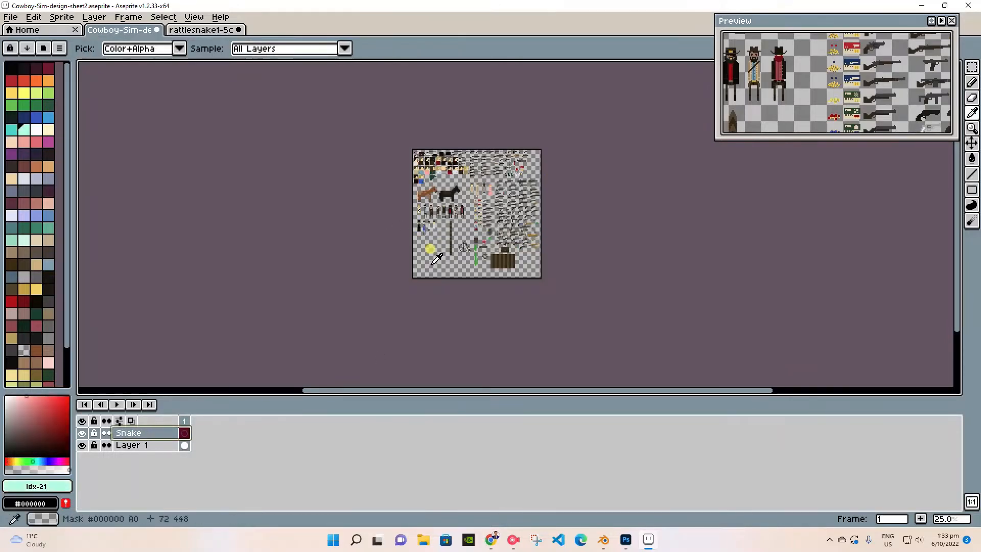
scroll(430, 252, "up", 4)
key("ctrl+v")
scroll(509, 238, "up", 2)
left_click_drag(508, 238, 606, 260)
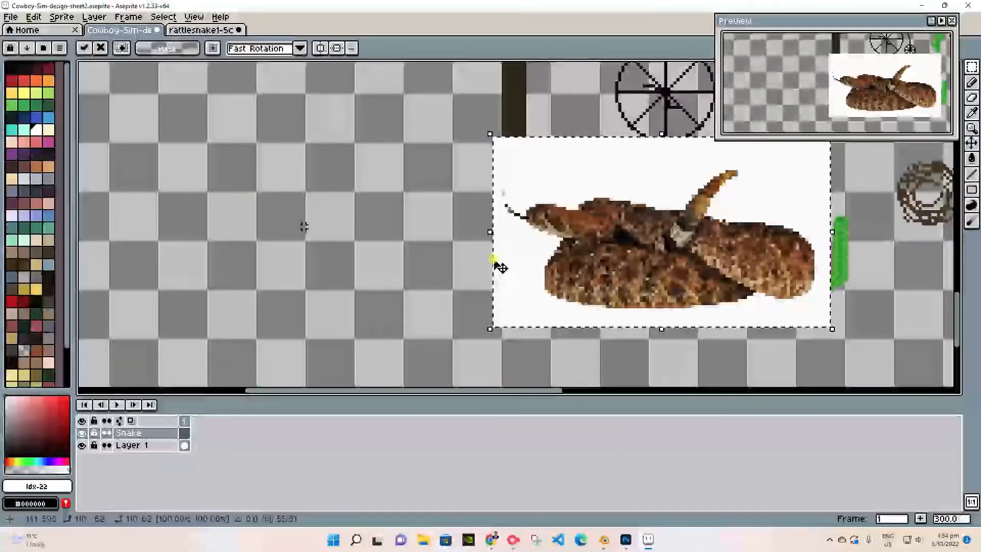
scroll(279, 244, "up", 1)
scroll(176, 219, "down", 1)
scroll(255, 290, "up", 1)
left_click(470, 246)
- Sample tan #bd9444 from the reference's rattle and outline a small coiled snake with raised head and tail beside the photo
key("i")
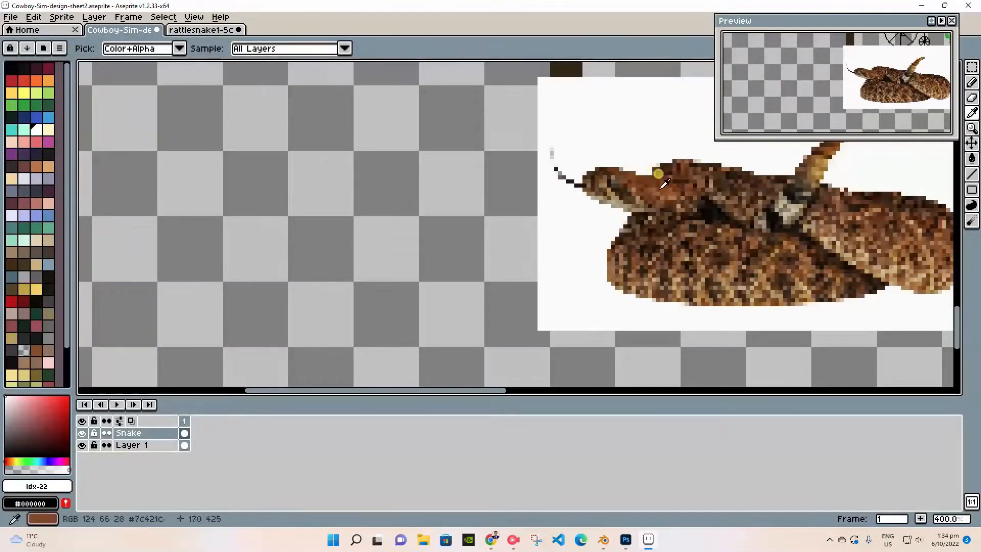
left_click(822, 163)
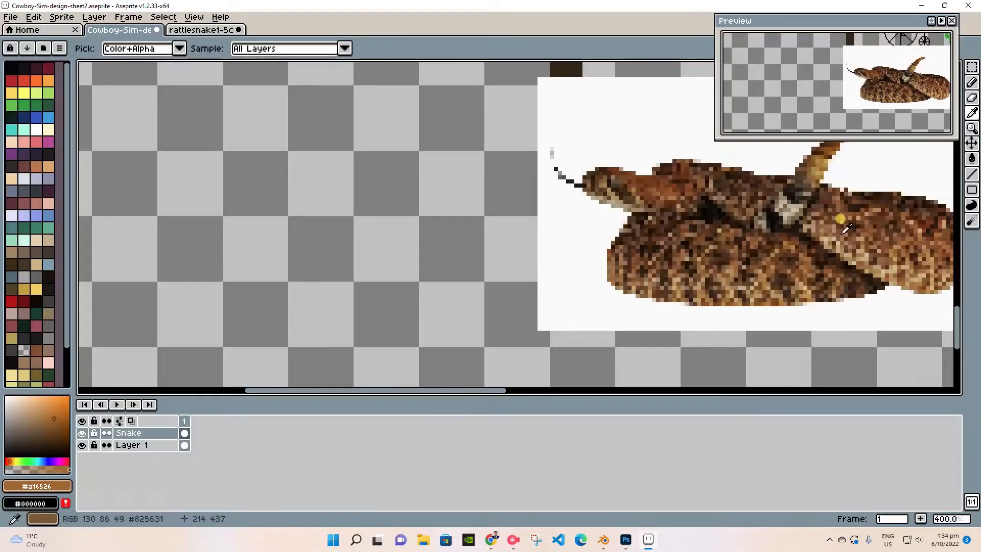
left_click(828, 166)
key("b")
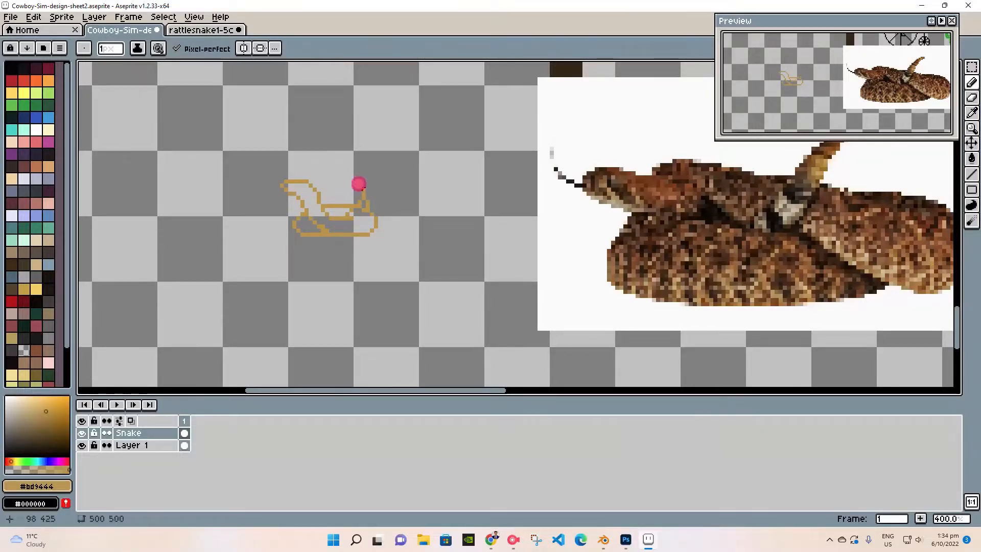
left_click_drag(365, 208, 373, 201)
scroll(390, 219, "down", 3)
scroll(390, 218, "up", 3)
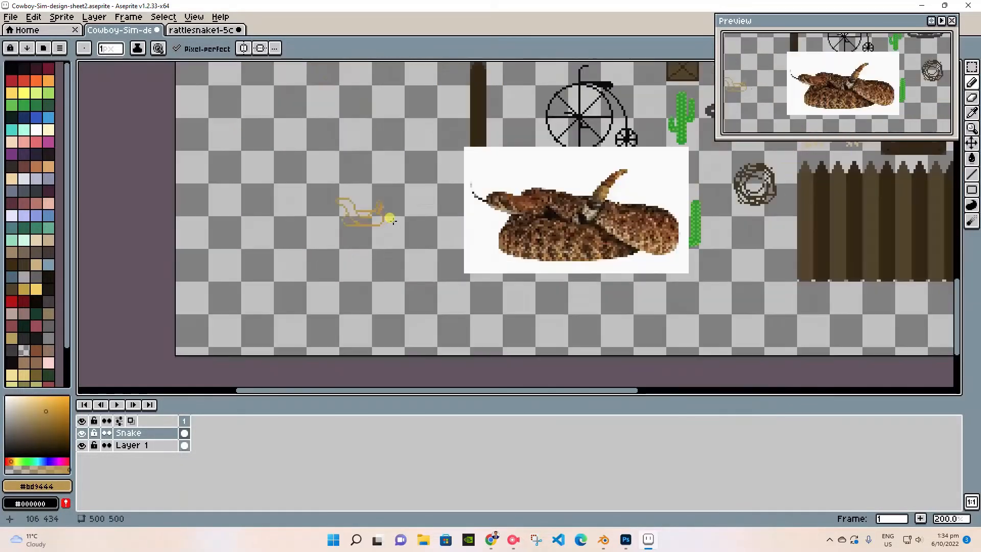
- Sample dark brown #272018 from the reference and draw a thin tongue with an upturned tip at the snake's mouth
key("i")
left_click(586, 166)
key("b")
scroll(266, 160, "up", 2)
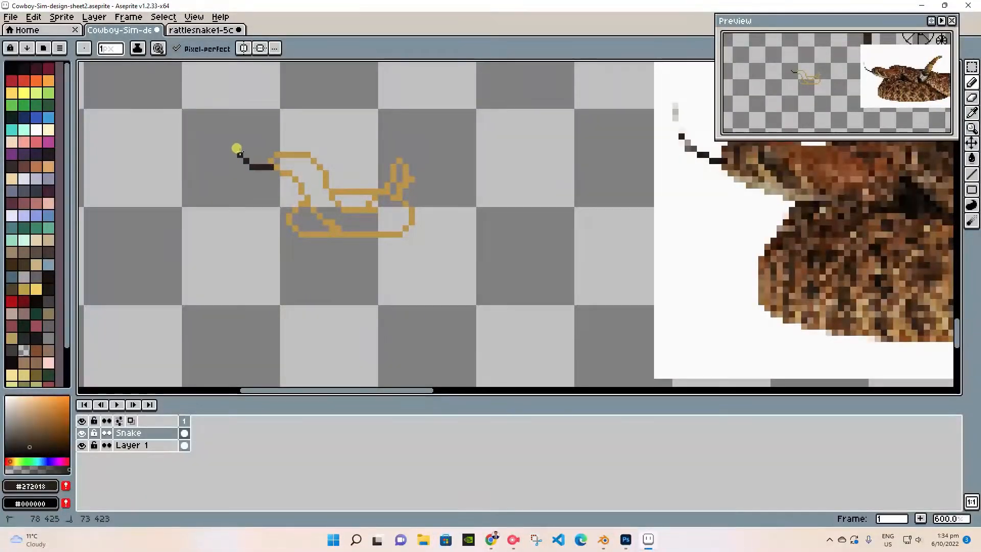
- Sample near-black #191410 from the reference and dot a one-pixel eye inside the snake's head
left_click(768, 143, "alt")
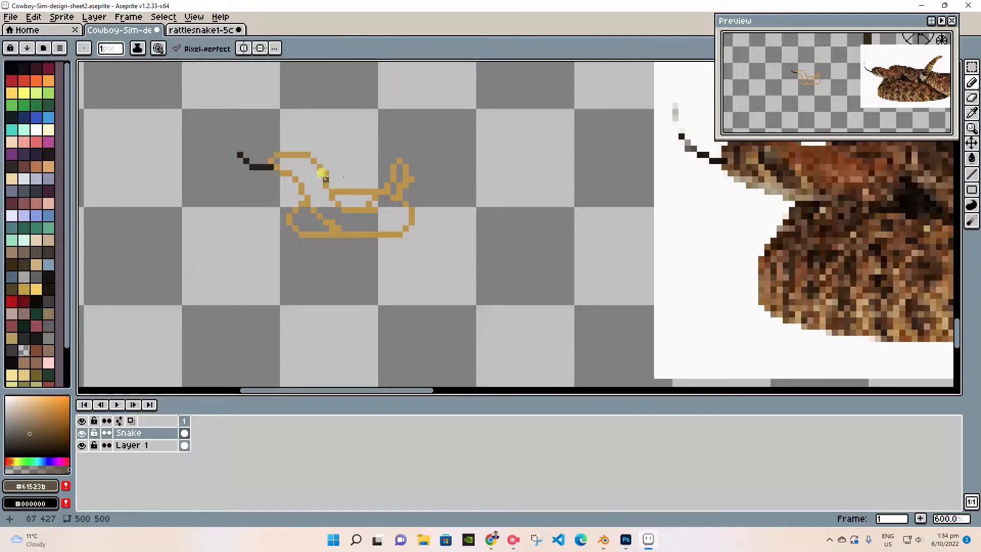
left_click(762, 149, "alt")
scroll(306, 179, "up", 4)
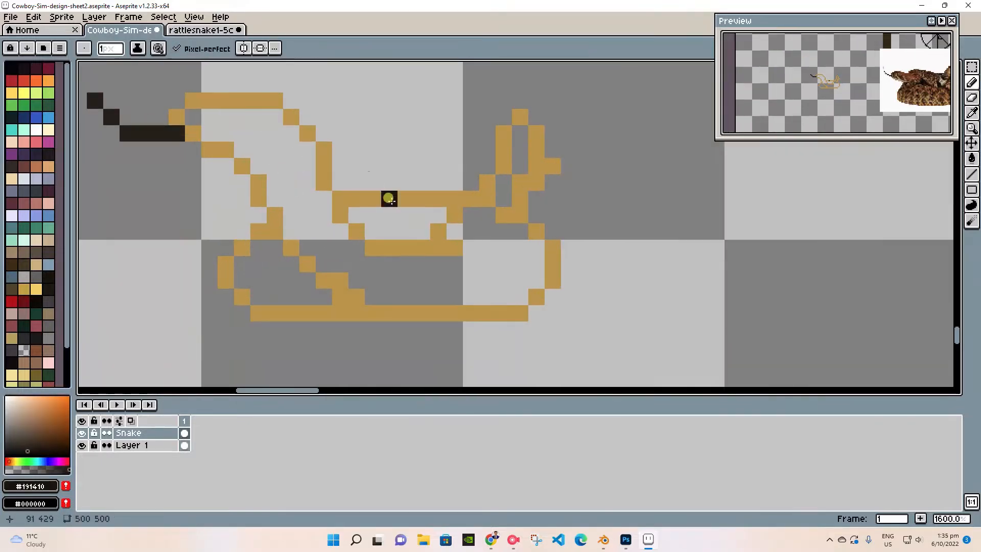
scroll(383, 191, "down", 8)
scroll(389, 199, "up", 2)
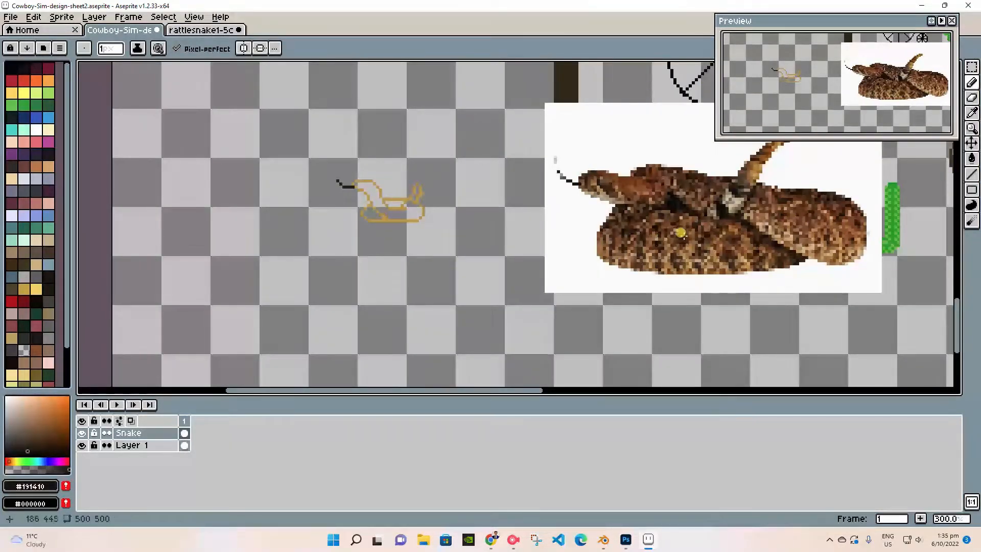
scroll(384, 211, "up", 7)
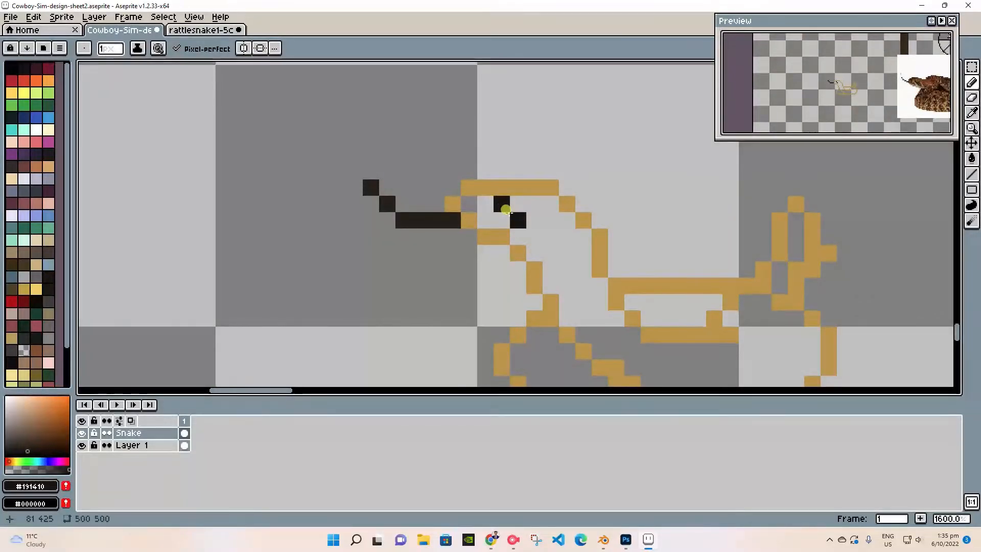
- Sample brown #a16526 from the reference's rattle and fill the inside of the snake's tail, neck and coils with it
scroll(565, 238, "down", 3)
left_click_drag(748, 263, 80, 278)
left_click(698, 191, "alt")
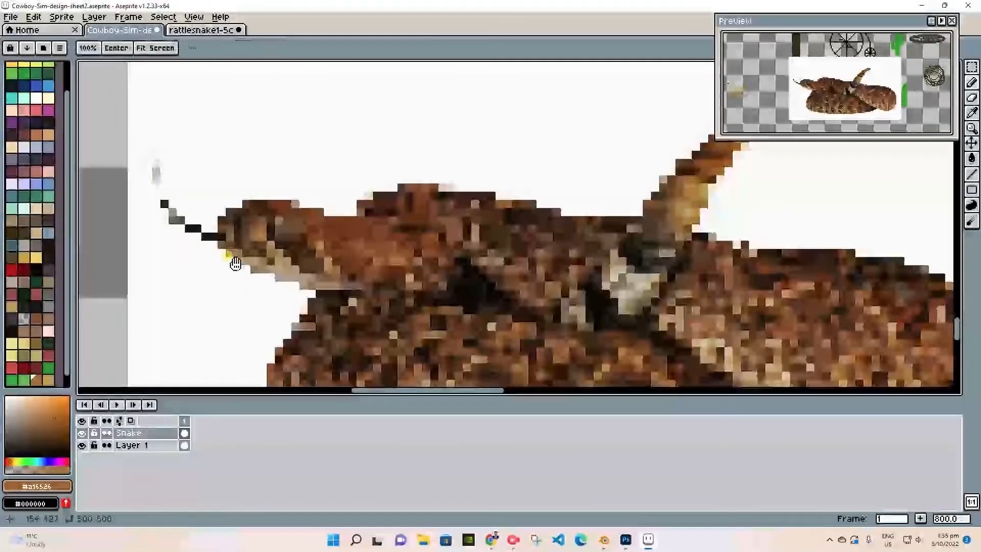
left_click_drag(235, 263, 812, 224)
left_click_drag(359, 230, 363, 214)
left_click(363, 206)
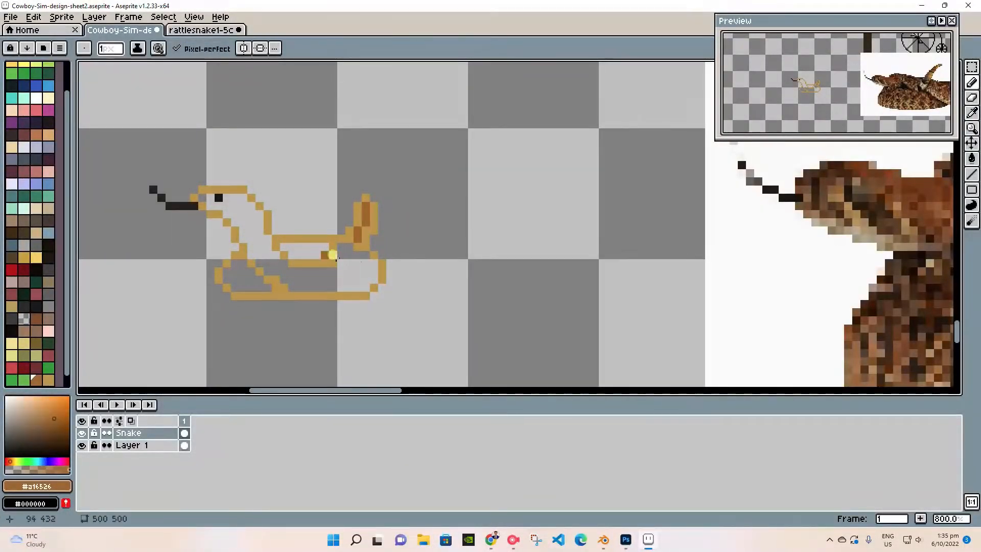
key("g")
left_click(371, 265)
left_click(232, 274)
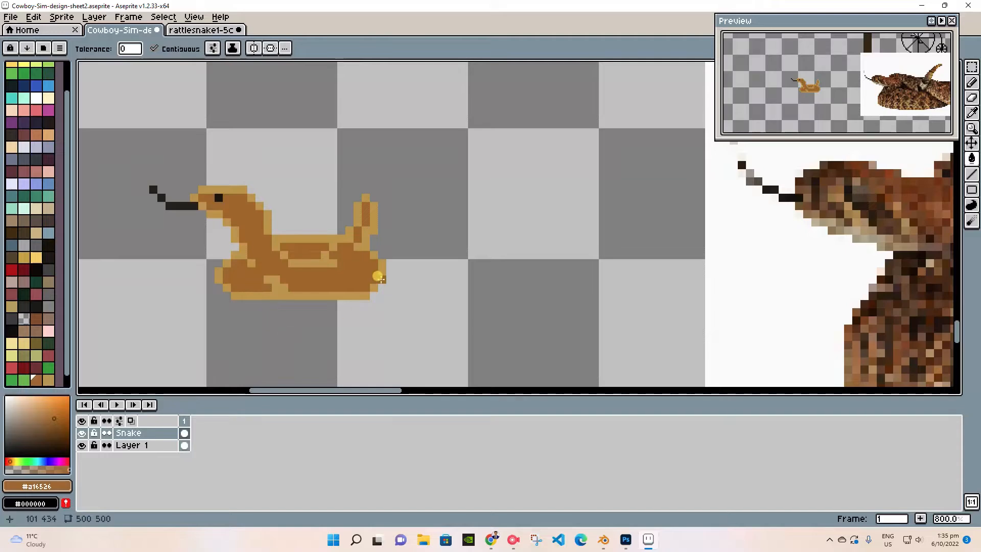
- Sample dark brown #52260d from the reference's coils and add it to the palette
scroll(379, 277, "up", 4)
scroll(413, 276, "down", 7)
scroll(516, 265, "up", 1)
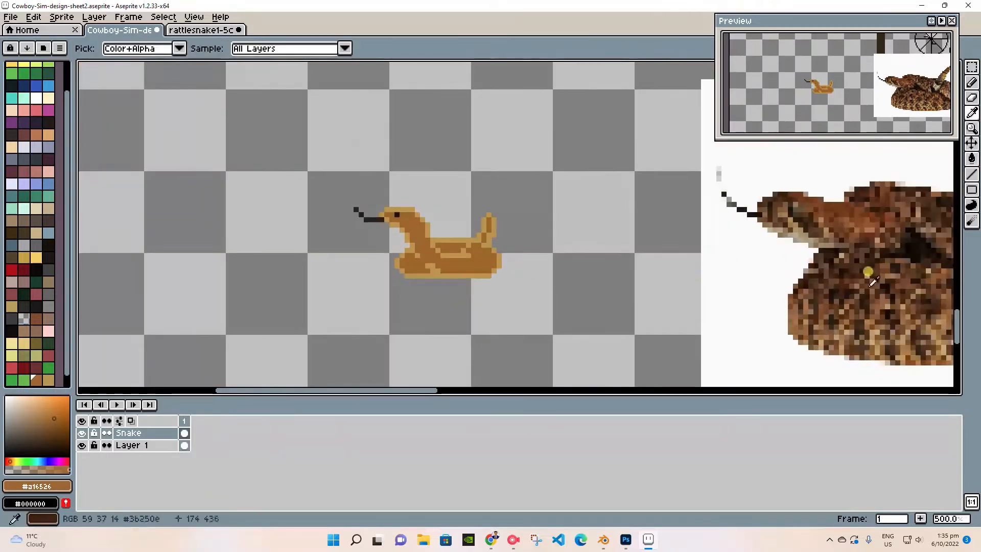
left_click(876, 286, "alt")
left_click_drag(528, 290, 513, 287)
left_click(65, 486)
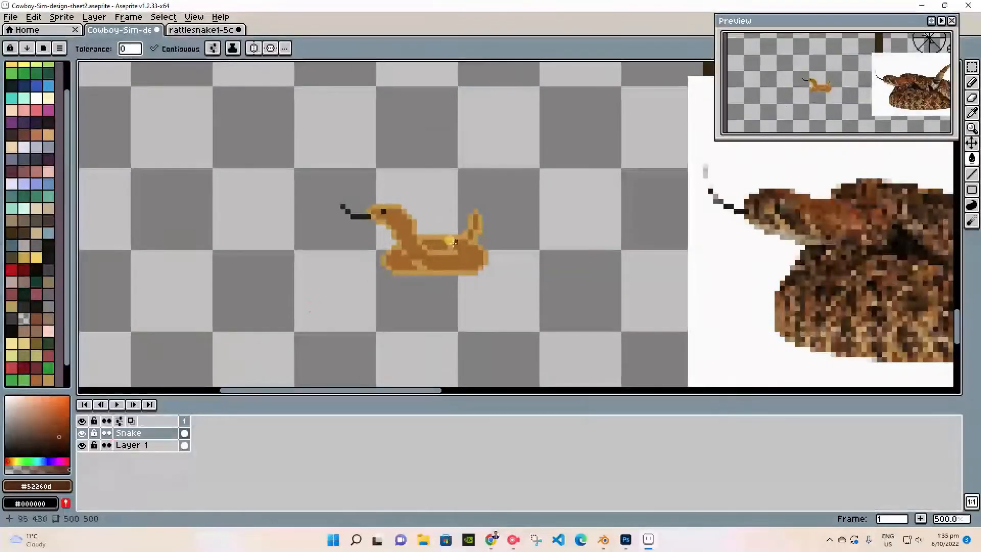
- Paint scattered dark brown #52260d spots with the Pencil over the rear part of the coil, below the tail
left_click(454, 246, "alt")
scroll(453, 245, "up", 5)
scroll(526, 258, "down", 1)
scroll(12, 373, "down", 1)
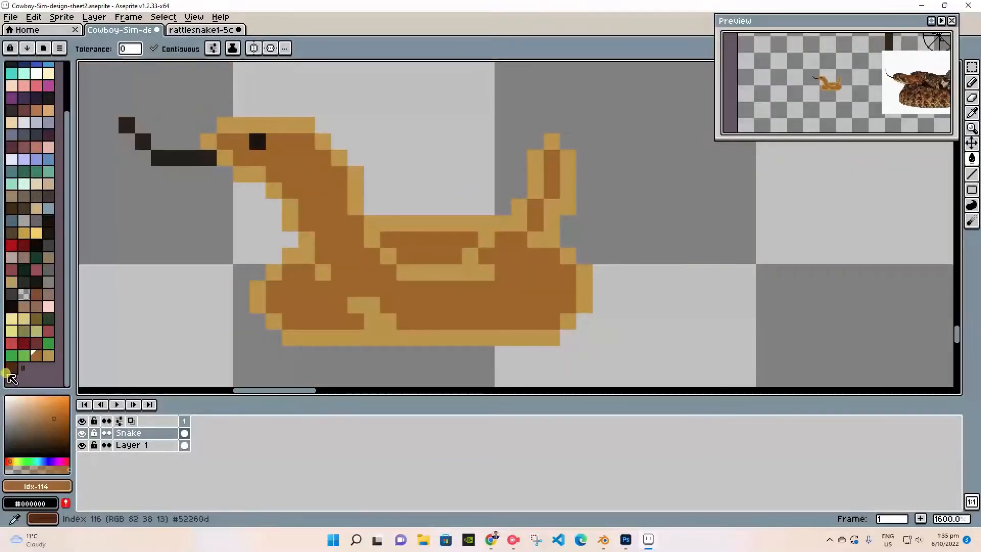
left_click(13, 370)
scroll(294, 275, "up", 3)
scroll(302, 259, "down", 2)
left_click(607, 247)
key("ctrl+z")
key("b")
left_click(609, 240)
left_click_drag(657, 244, 701, 292)
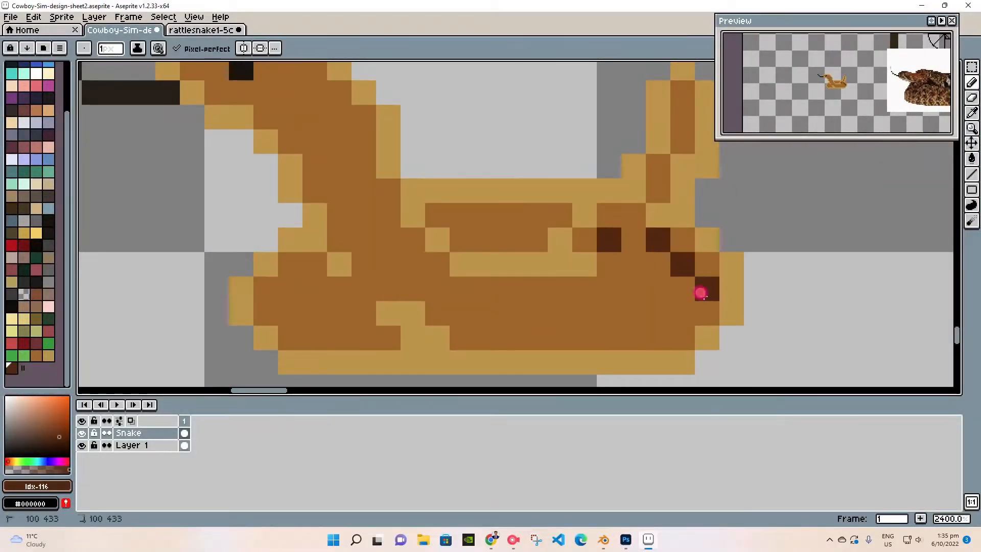
left_click(626, 342)
left_click(537, 284)
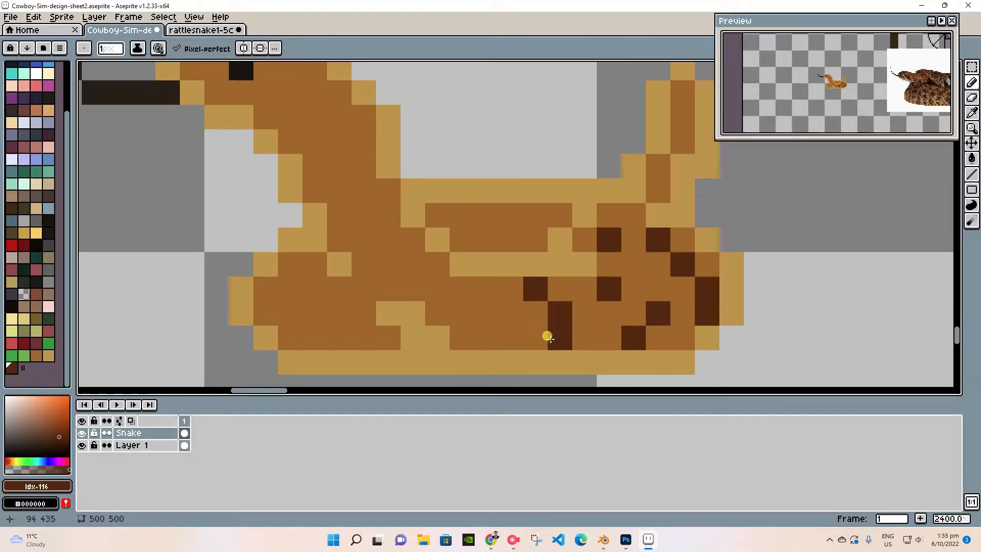
- Continue the dark brown spots across the middle of the coil and its upper band
left_click_drag(557, 333, 540, 339)
mouse_move(460, 263)
left_mouse_down()
mouse_move(459, 304)
mouse_move(475, 280)
left_mouse_up()
left_click(453, 217)
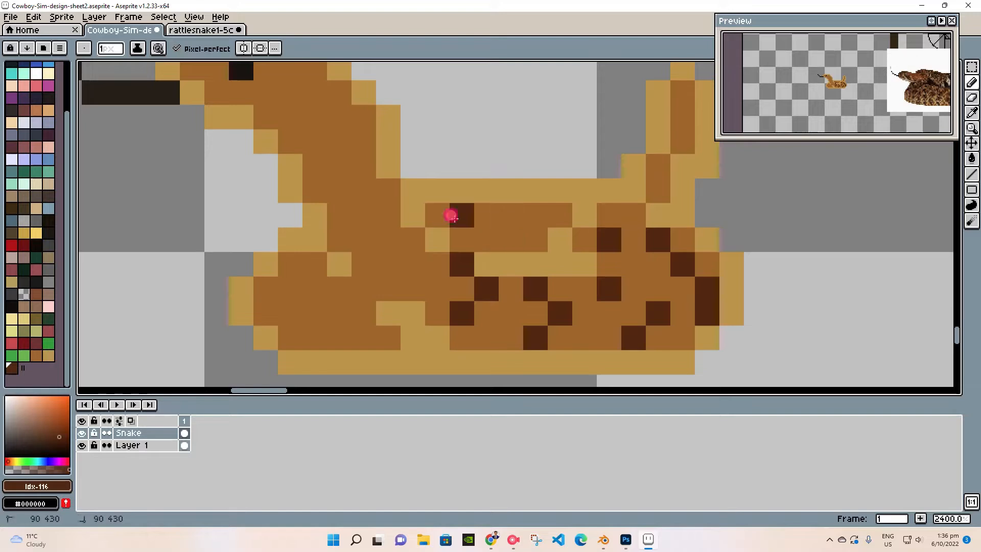
left_click_drag(453, 217, 479, 238)
left_click(539, 239)
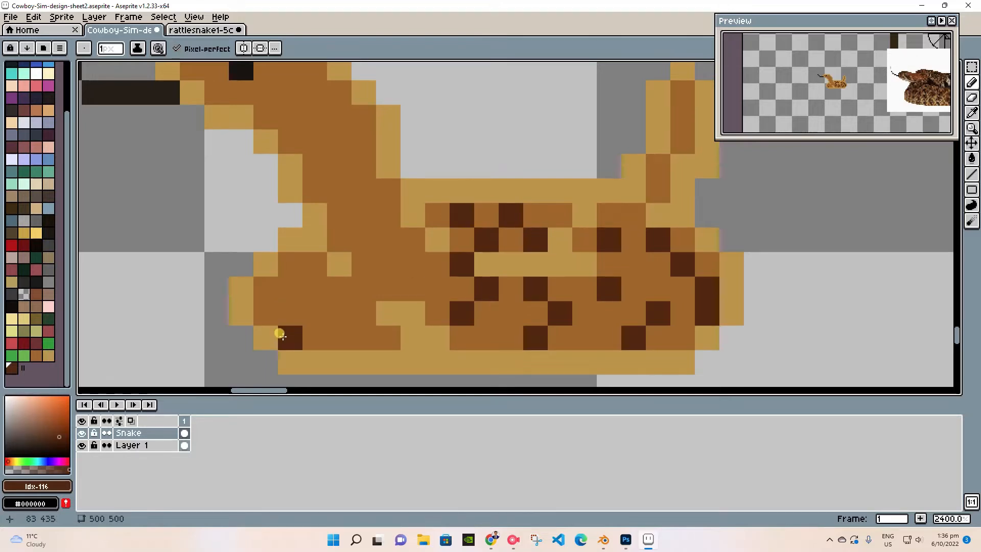
- Paint dark brown markings on the front of the coil, up the neck and behind the eye
left_click_drag(358, 268, 386, 312)
left_click_drag(318, 211, 363, 164)
left_click_drag(291, 139, 341, 117)
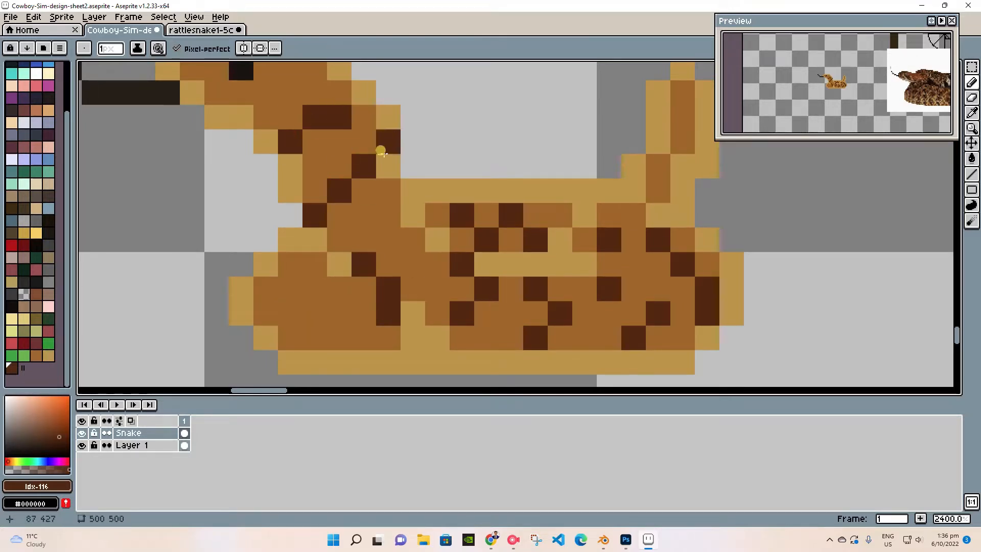
scroll(396, 166, "down", 2)
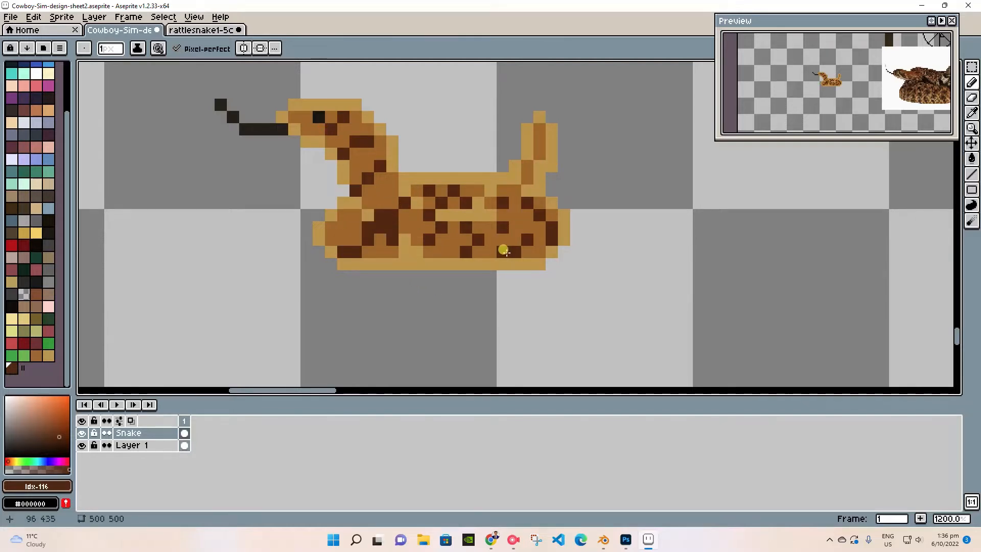
scroll(507, 252, "up", 4)
scroll(509, 252, "down", 5)
scroll(503, 249, "up", 1)
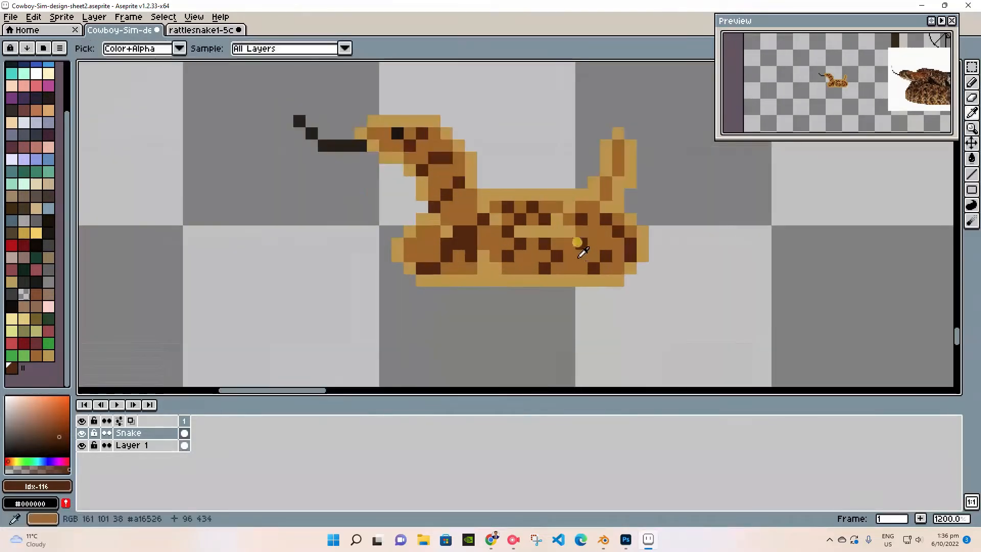
- Mix a reddish-brown shadow colour from the body brown, with hue 23°, saturation 74% and value 55%
left_click(580, 254, "alt")
left_click(11, 459)
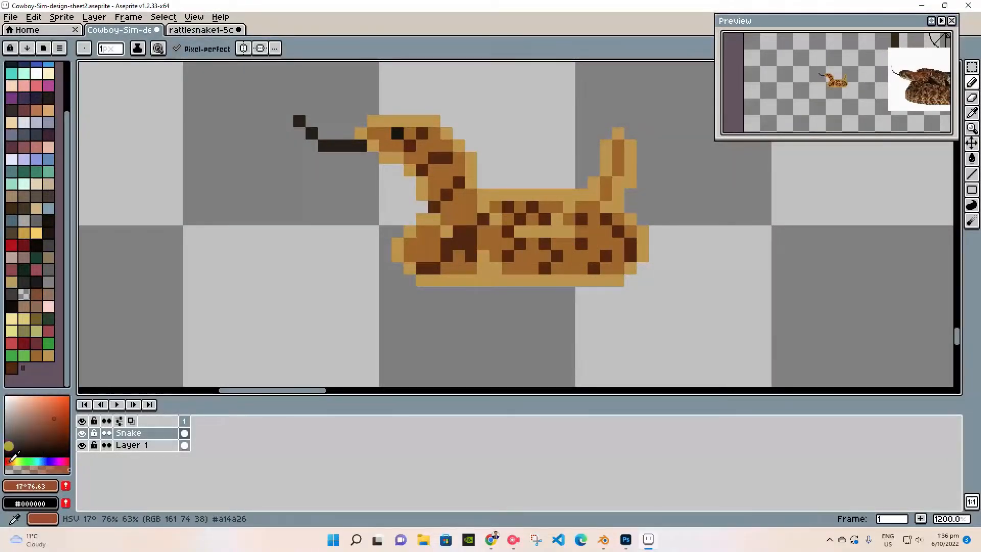
left_click(522, 266, "alt")
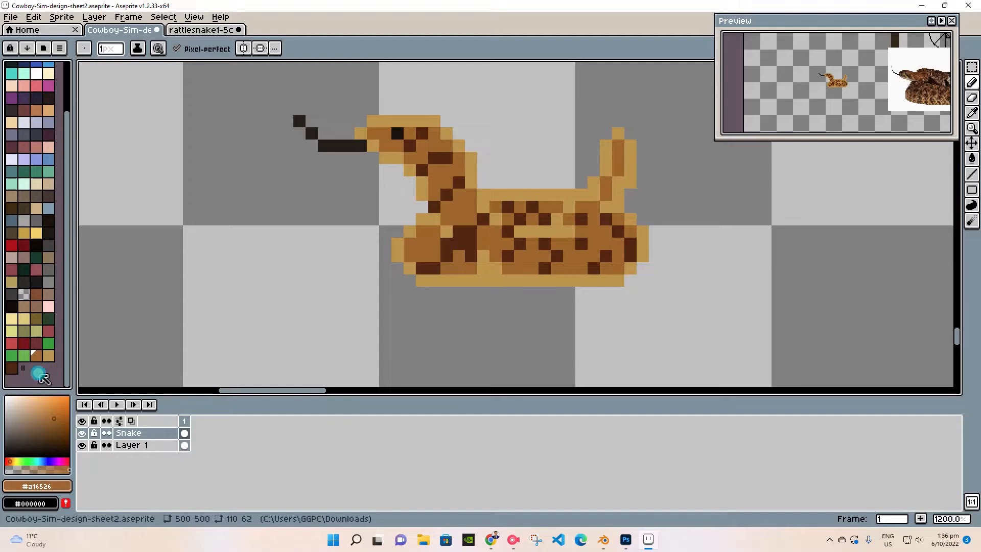
left_click(10, 460)
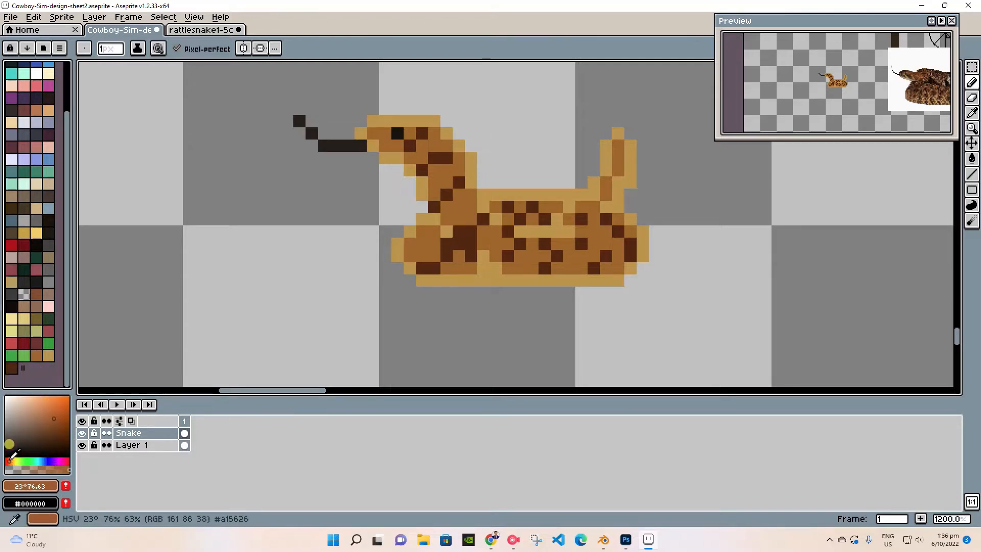
left_click(55, 420)
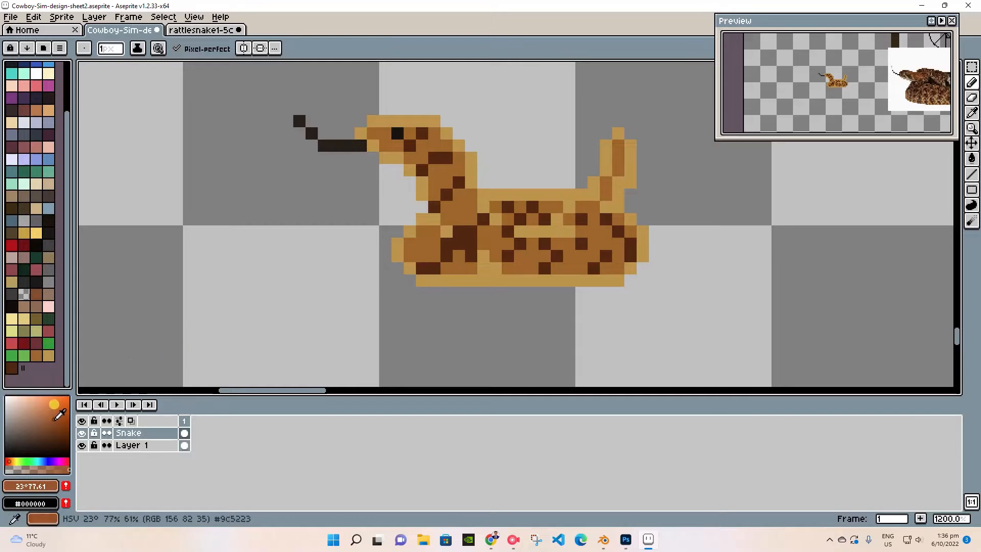
- Fill the outline along the snake's underside, rear edge and back of the tail with the reddish-brown shadow colour
key("g")
left_click(464, 278)
left_click(624, 268)
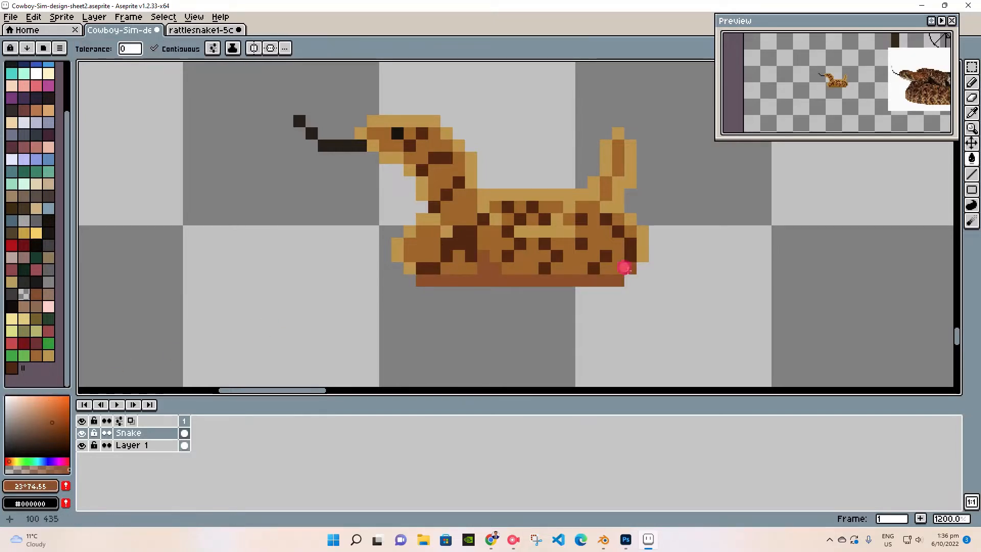
left_click(616, 195)
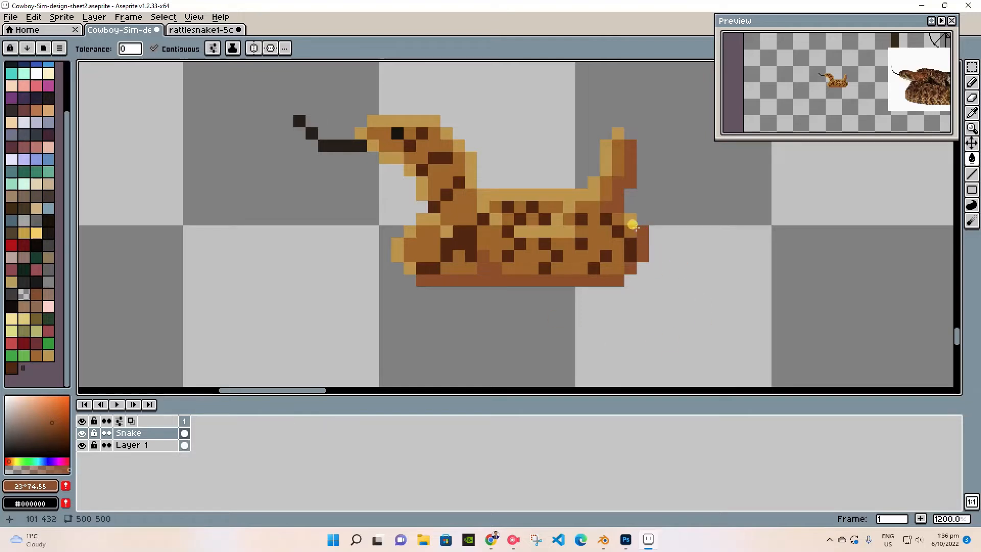
- Recolour the outline beneath the head and down the front of the neck with the reddish-brown shadow colour
key("b")
mouse_move(382, 153)
left_mouse_down()
mouse_move(412, 170)
mouse_move(423, 205)
mouse_move(422, 193)
left_mouse_up()
key("ctrl+z")
left_click(433, 196)
- Erase the light outline pixels at the back of the head, behind the neck and along the top of the coil
key("e")
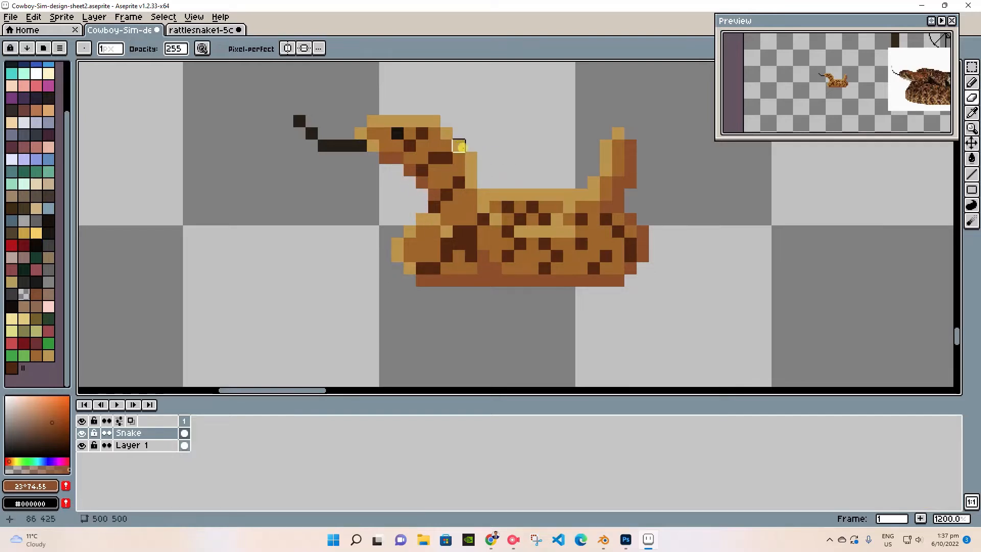
key("ctrl+z")
left_click(434, 121)
left_click(470, 157)
left_click_drag(446, 134, 458, 146)
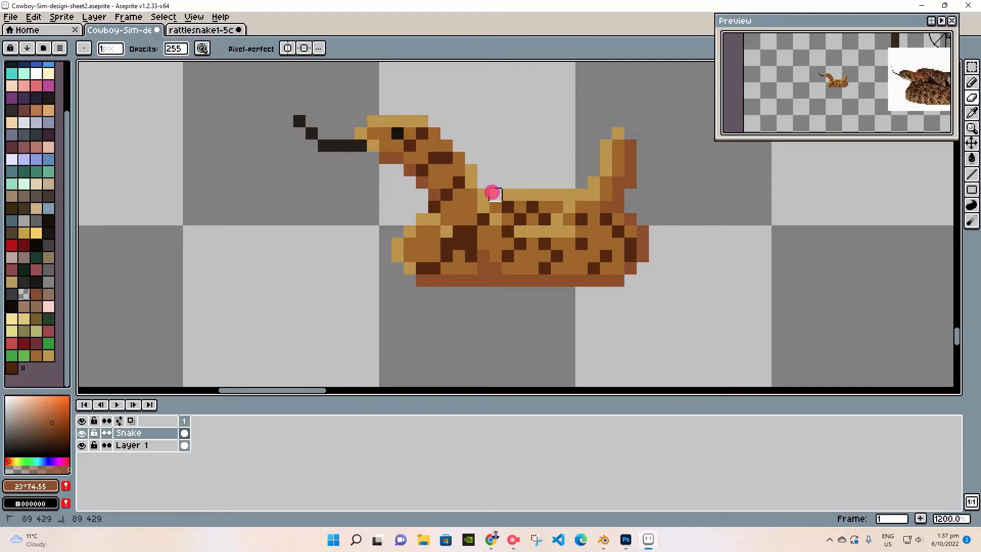
left_click_drag(567, 192, 510, 191)
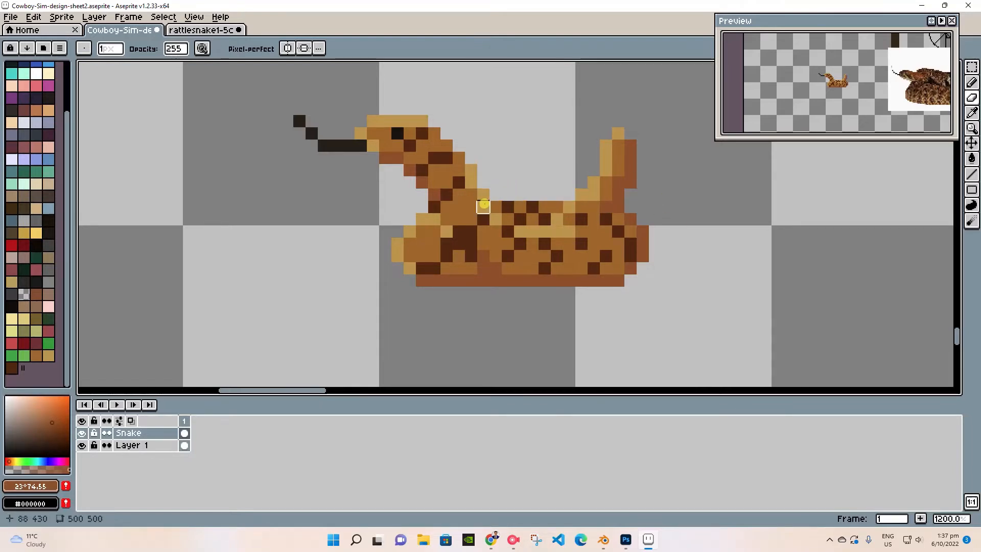
- Sample dark brown #492f18 from the tail in the reference photo and paint alternating dark pixels over the snake's tail
left_click(422, 177, "alt")
key("space")
left_click_drag(736, 217, 153, 281)
left_click_drag(848, 220, 97, 290)
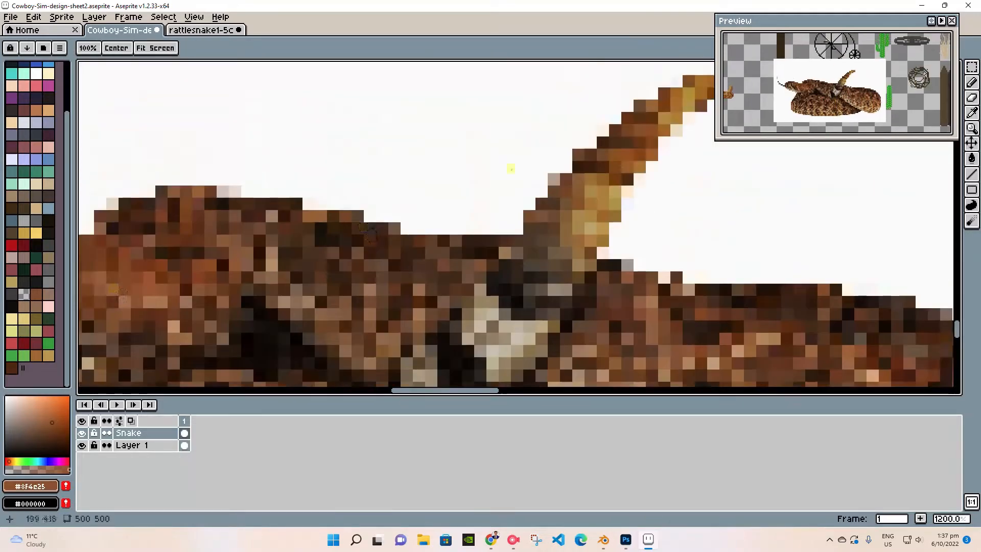
left_click(630, 136, "alt")
key("space")
left_click_drag(204, 250, 537, 251)
left_click_drag(295, 259, 796, 209)
left_click_drag(149, 250, 480, 214)
key("b")
left_click(403, 197)
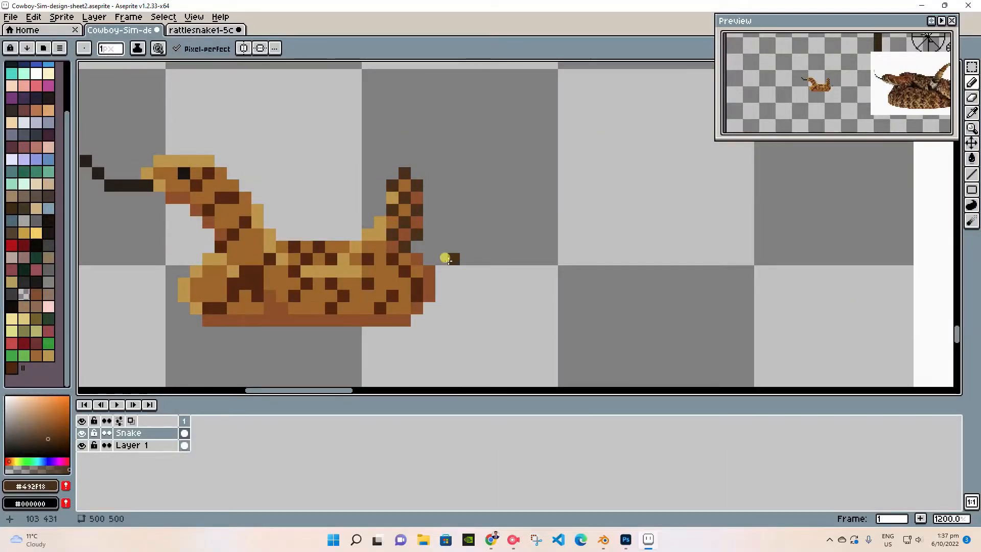
- Slim the tail by erasing its rear column of pixels, and paint a dark brown pixel on its lower front edge
scroll(445, 258, "up", 1)
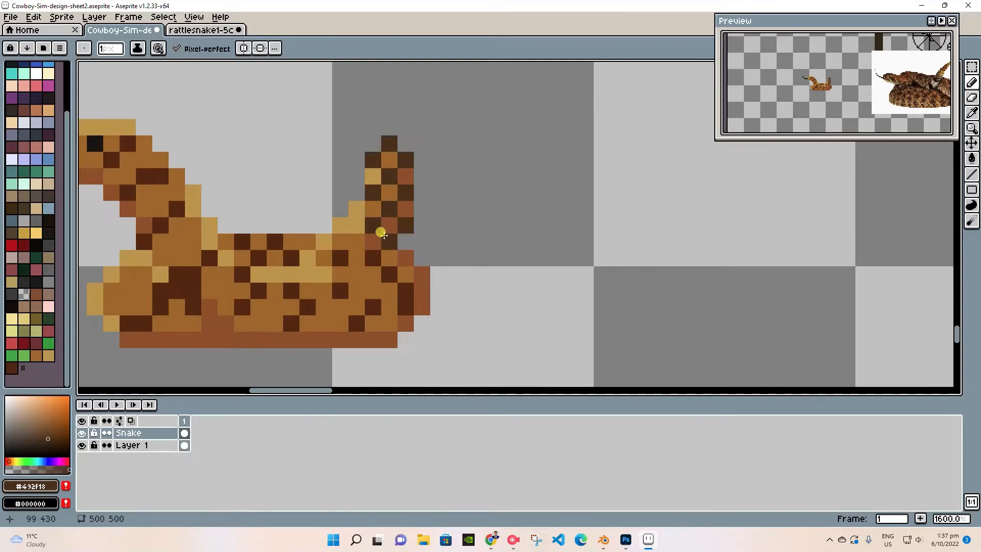
key("e")
left_click_drag(413, 170, 403, 225)
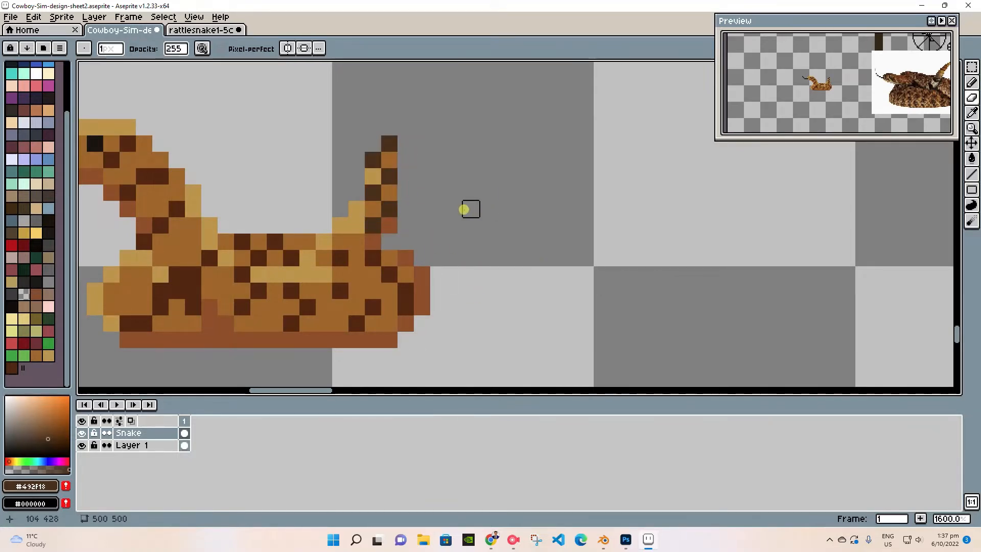
left_click(352, 209)
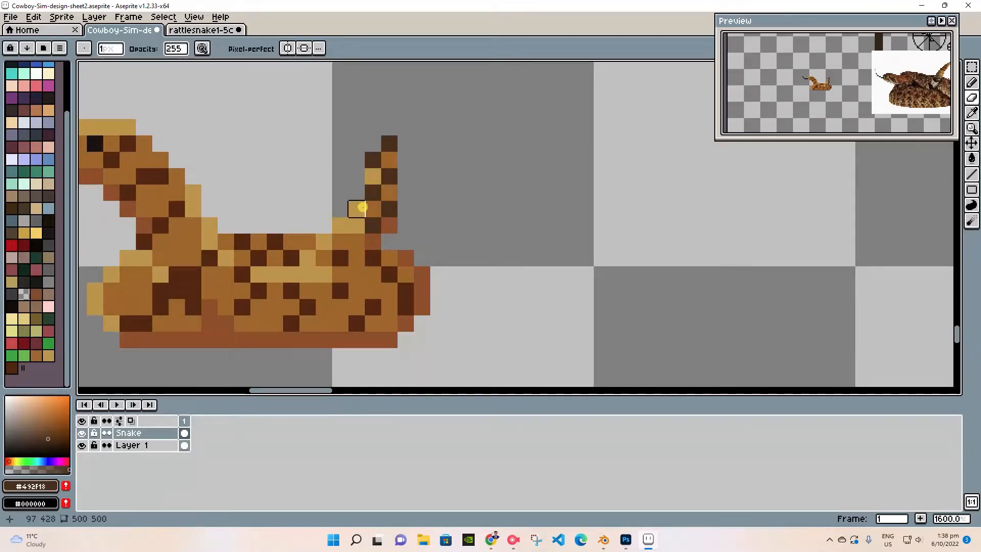
key("b")
left_click(360, 208)
- Try reddish-brown and body-brown pixels between the dark markings on the tail
left_click(391, 225, "alt")
left_click(391, 192)
left_click(390, 161)
left_click(375, 210, "alt")
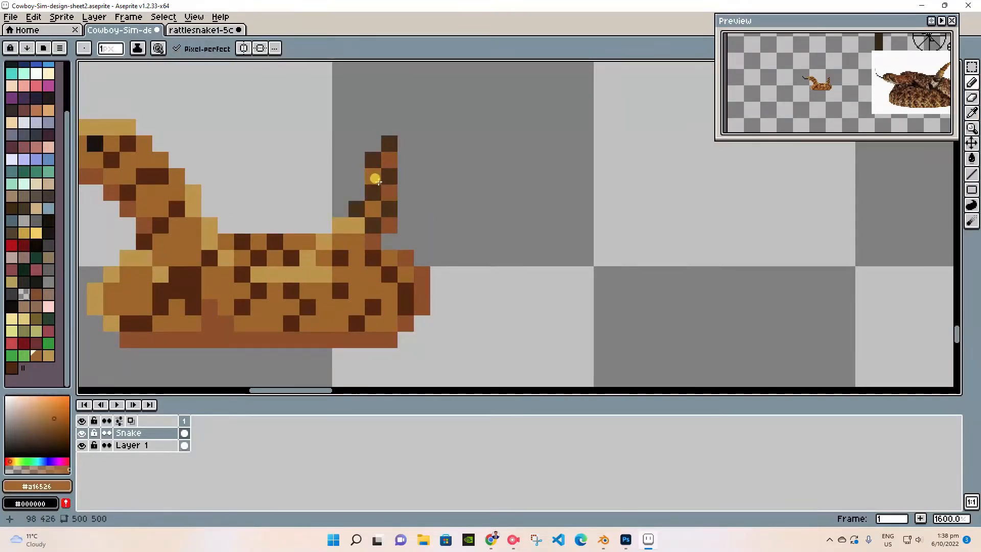
left_click(377, 181)
- Recolour the gaps between the tail's dark markings with light tan along the front and body brown #a16526 along the rear
left_click(356, 226, "alt")
key("ctrl+z")
left_click(373, 210)
left_click(358, 241, "alt")
left_click(392, 194)
left_click(390, 162)
- Sample brown #7e4c1b from the tail tip in the reference photo and paint the snake's tail tip with it
scroll(439, 221, "down", 2)
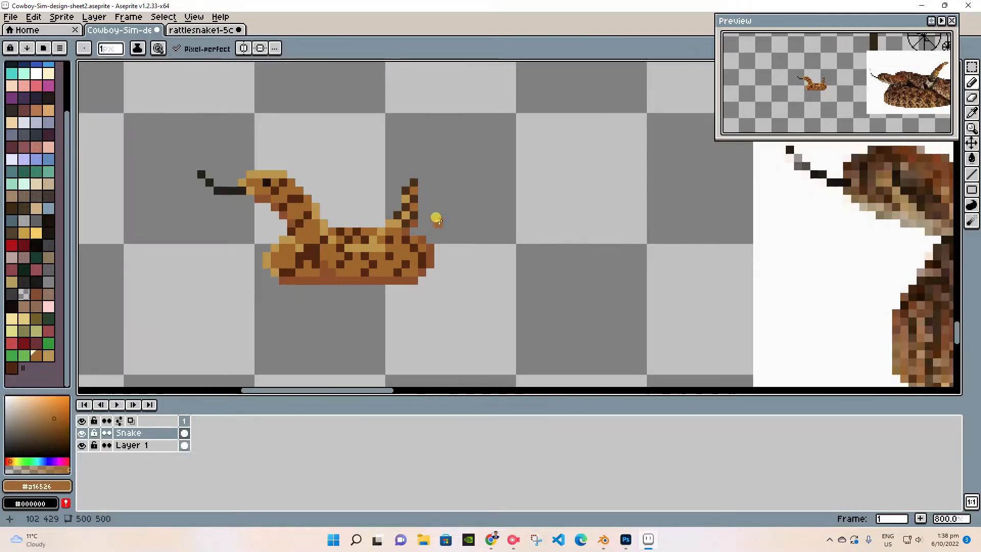
left_click(449, 245, "alt")
scroll(434, 245, "up", 2)
scroll(432, 240, "down", 6)
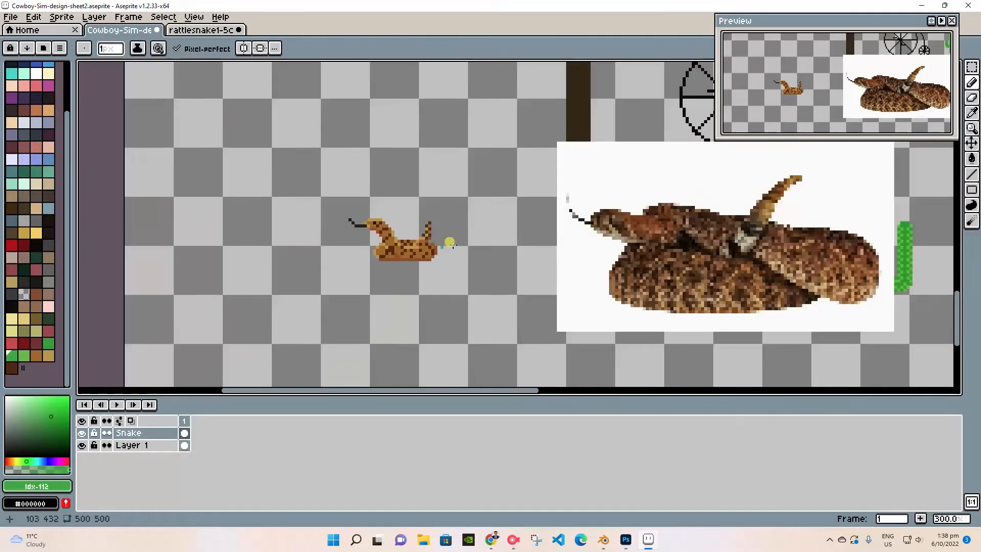
left_click(794, 172, "alt")
scroll(408, 229, "up", 9)
left_click(497, 312)
scroll(498, 312, "up", 1)
left_click(404, 342)
scroll(511, 307, "down", 2)
- Shade the top of the coil with brown #7e4c1b and lower the tan highlight #bd9444 in front of the tail's base by one pixel
left_click_drag(517, 325, 612, 133)
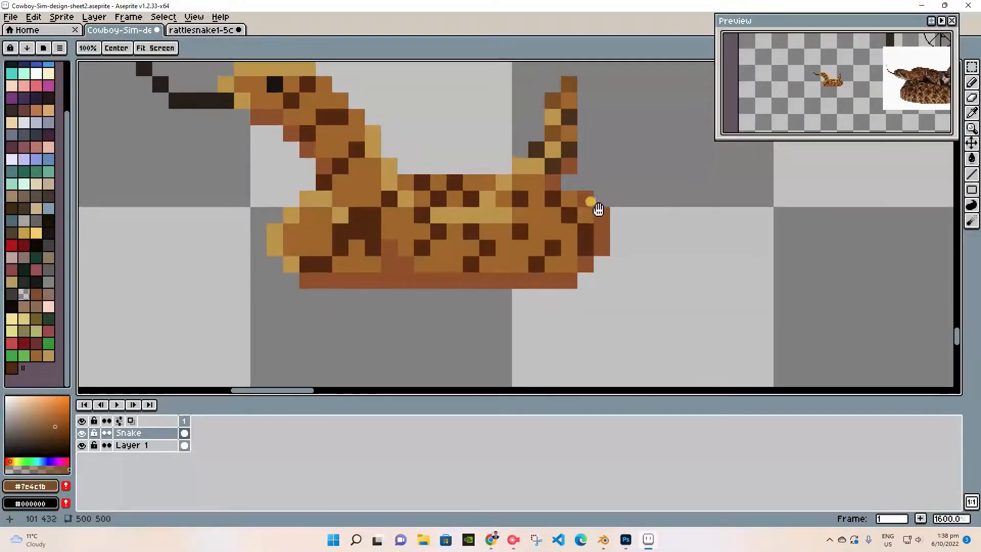
left_click_drag(376, 170, 408, 185)
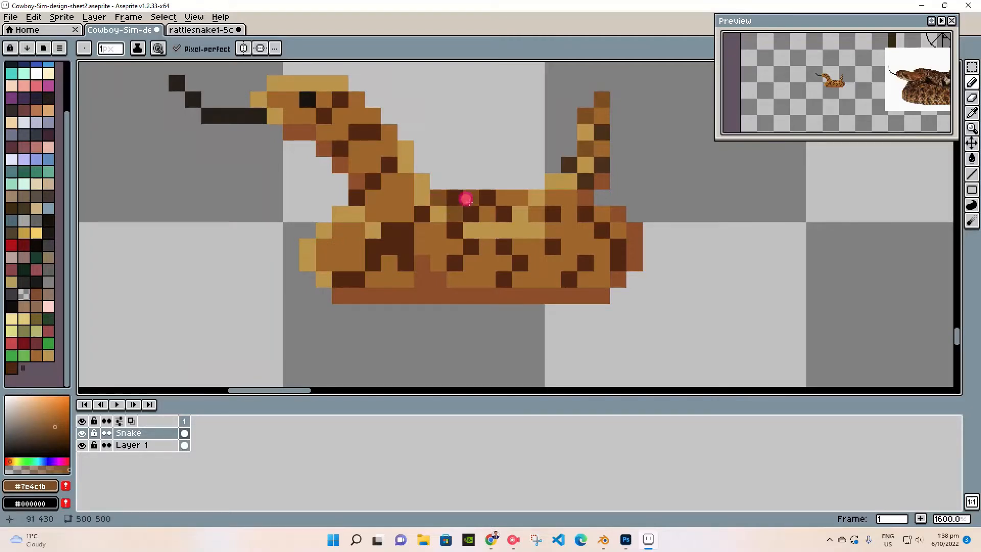
left_click(551, 183, "alt")
left_click(550, 196)
key("e")
left_click(549, 179)
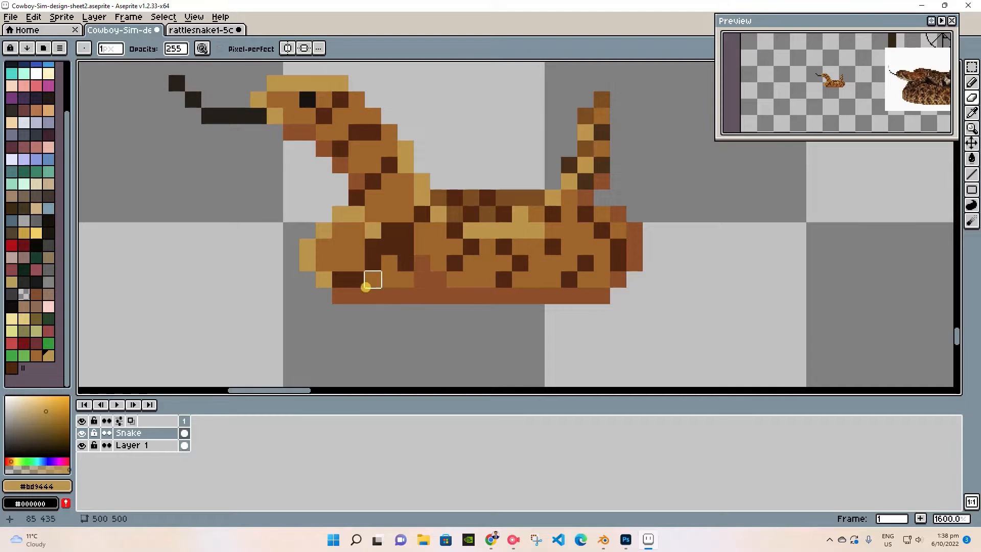
- Fill the body-brown areas of the coil's front loop with brown #7e4c1b, keeping the dark markings
scroll(372, 278, "up", 2)
left_click(621, 138, "alt")
key("b")
mouse_move(456, 254)
left_mouse_down()
mouse_move(370, 188)
mouse_move(390, 198)
mouse_move(387, 220)
left_mouse_up()
left_click(412, 261)
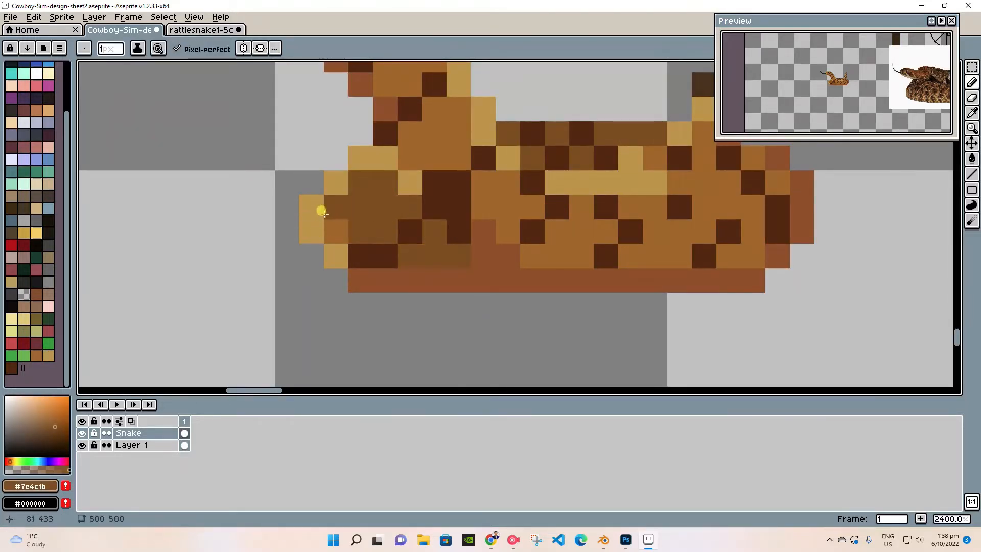
left_click_drag(327, 214, 333, 236)
- Recolour the underside outline beneath the coil's front loop with brown #7e4c1b
left_click(483, 270)
key("ctrl+z")
scroll(517, 311, "down", 2)
left_click_drag(497, 290, 439, 296)
left_click(434, 281)
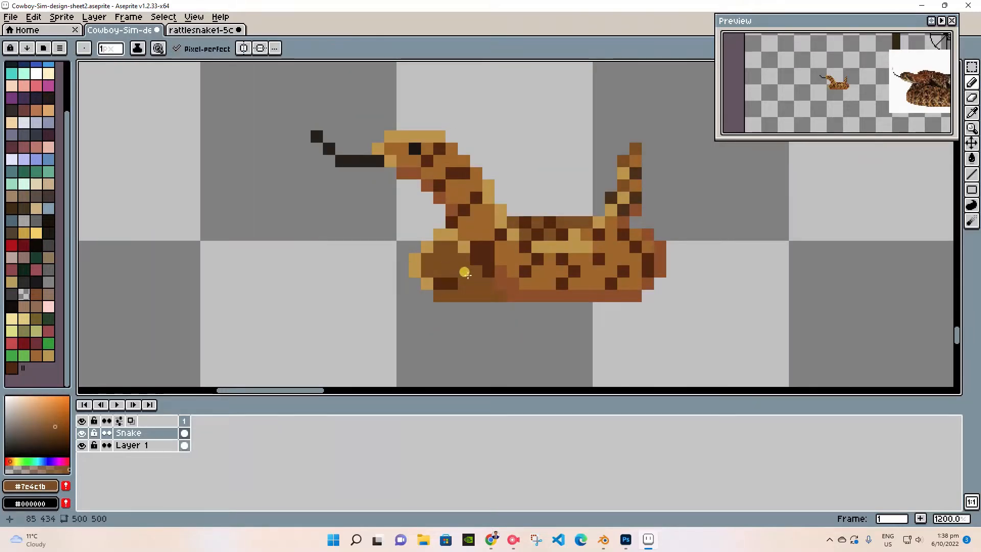
- Add reddish-brown #8f4e25 shadow pixels at the base of the neck and on the coil's upper rear edge
scroll(549, 320, "up", 1)
scroll(477, 269, "down", 1)
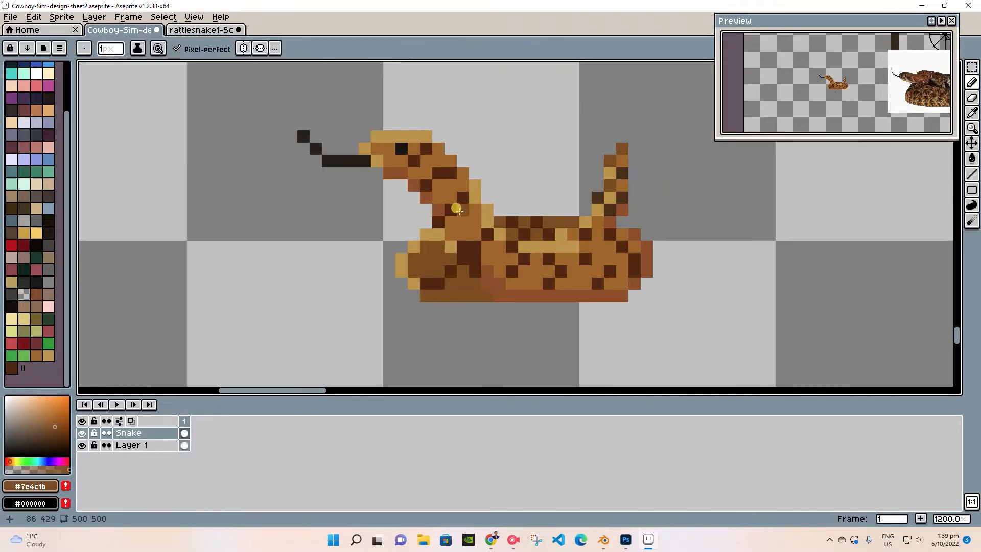
left_click(449, 228, "alt")
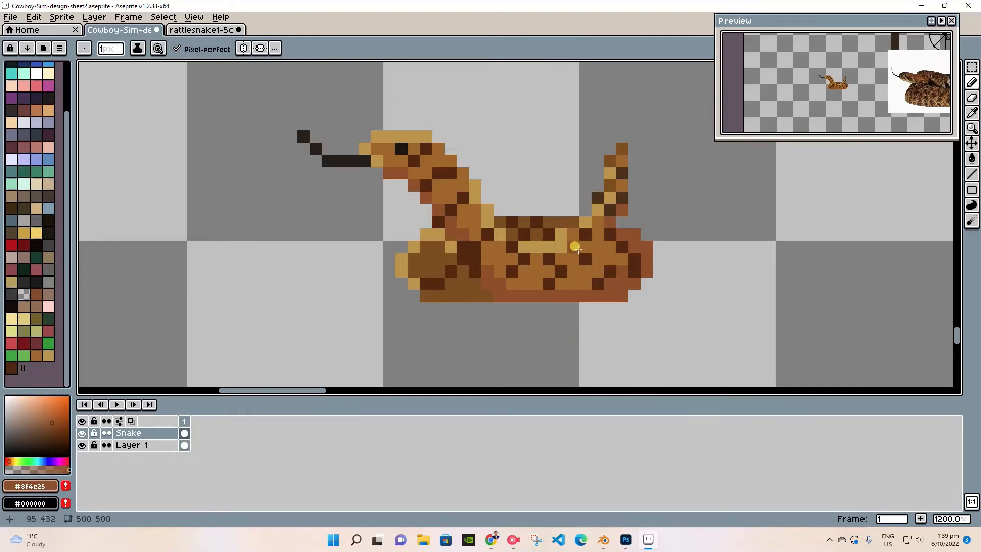
- Try a dark brown #52260d outline beneath the coil's front loop
left_click(473, 241, "alt")
left_click_drag(428, 295, 460, 291)
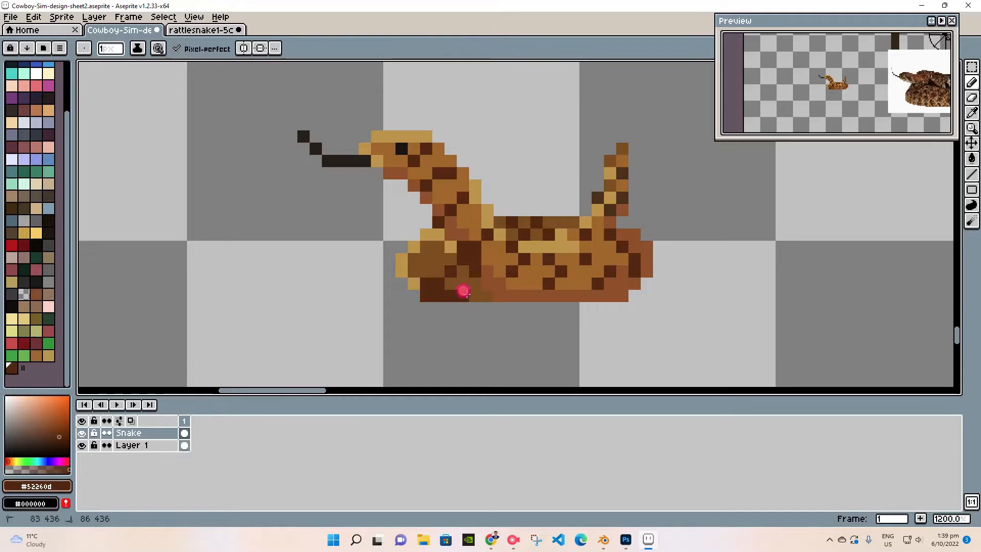
key("ctrl+z")
left_click(486, 306)
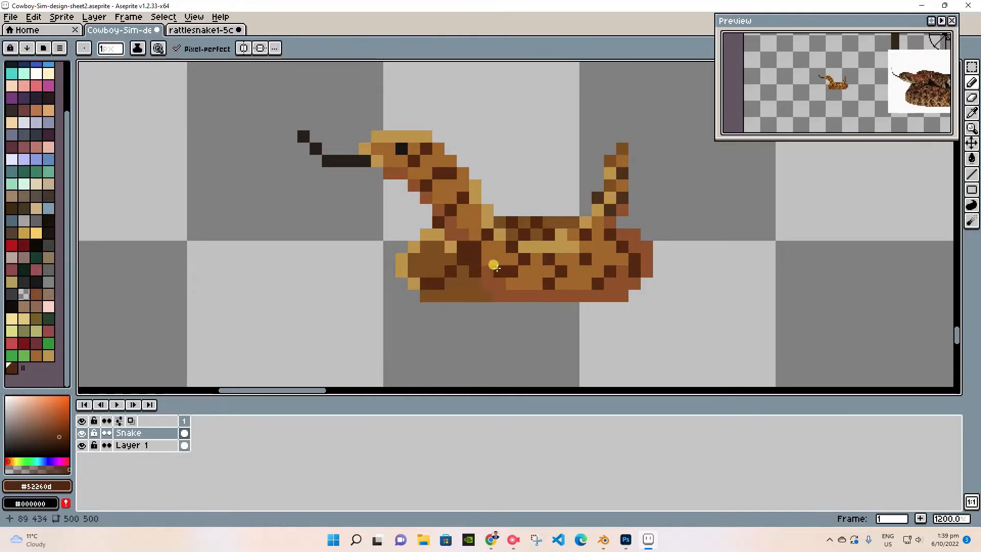
- Recolour the light outline along the top and front of the coil's front loop with body brown #a16526
left_click(472, 221, "alt")
left_click_drag(439, 234, 426, 235)
left_click(414, 249)
key("ctrl+z")
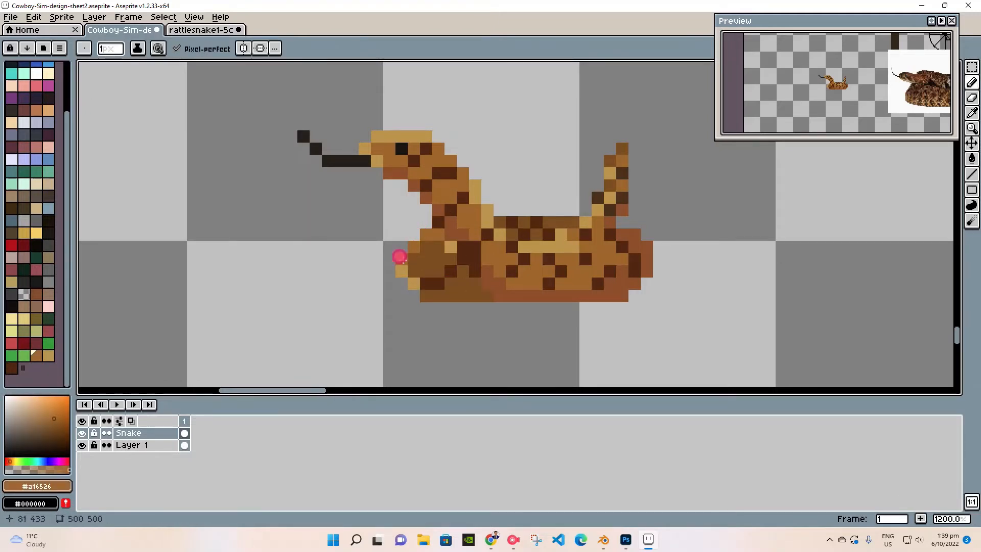
scroll(482, 378, "down", 4)
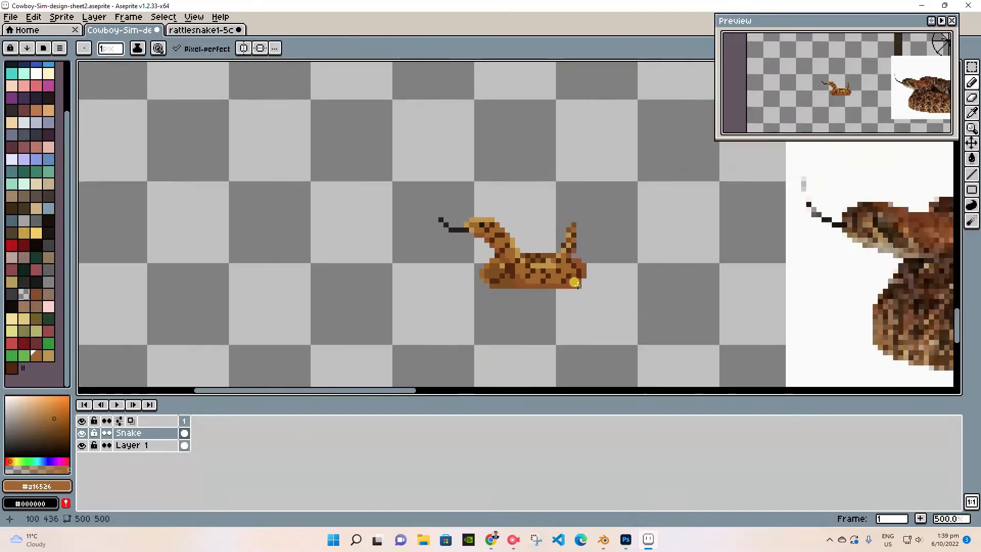
scroll(624, 297, "up", 1)
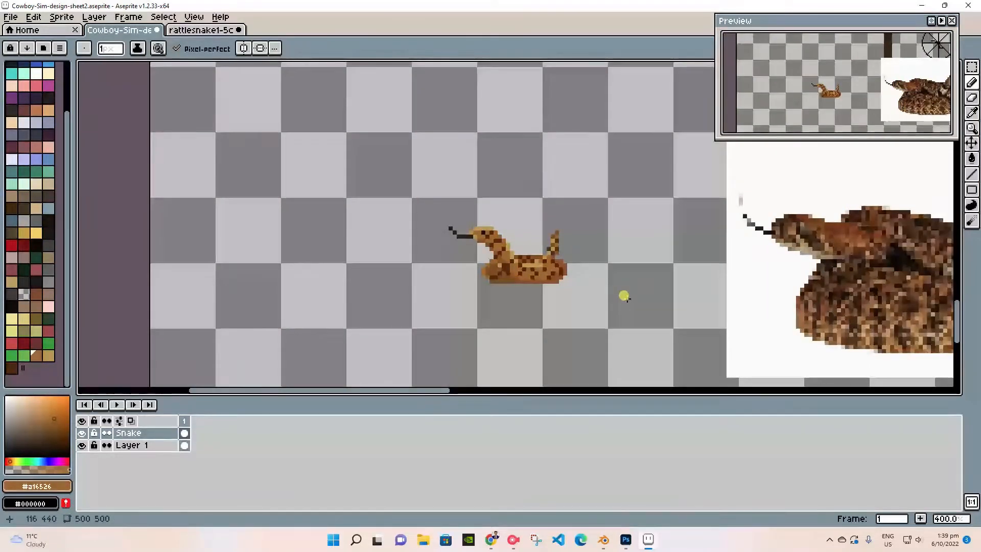
- Select the rattlesnake reference photo and delete it from the sheet
scroll(627, 297, "down", 2)
scroll(626, 298, "down", 2)
left_click_drag(626, 297, 378, 274)
key("m")
left_click_drag(402, 144, 709, 284)
key("Delete")
scroll(383, 222, "up", 1)
scroll(543, 297, "up", 2)
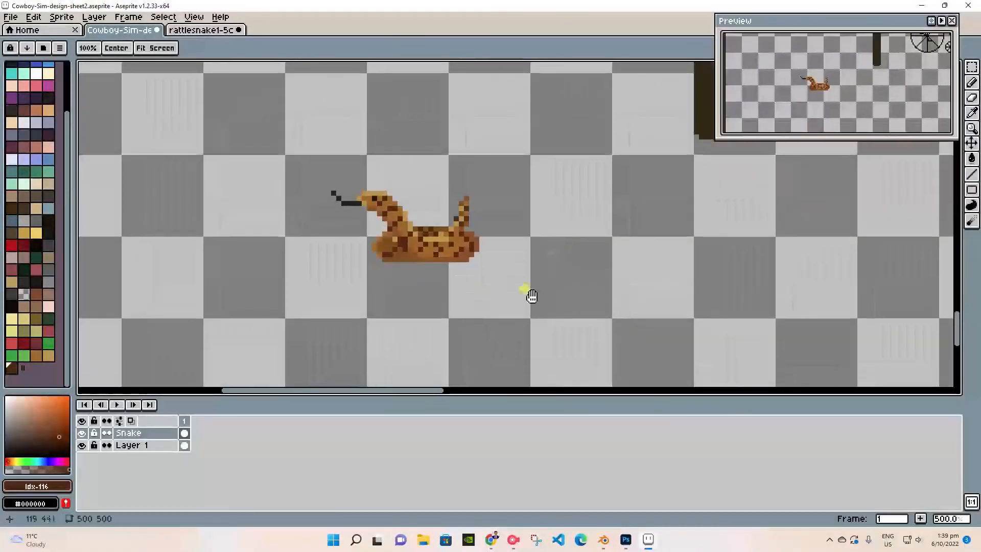
- Add a second animation frame that duplicates the finished snake
key("ctrl+n")
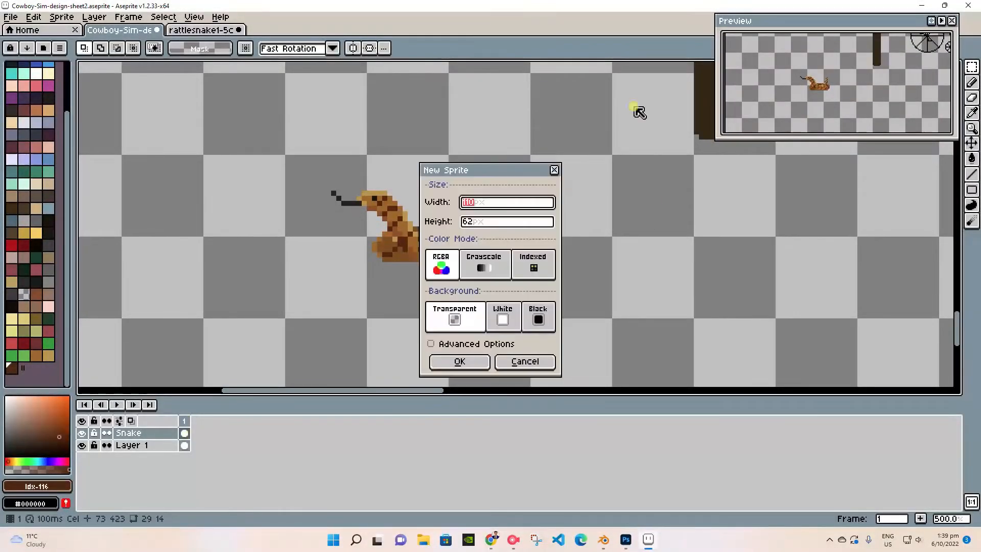
left_click(521, 360)
key("alt+n")
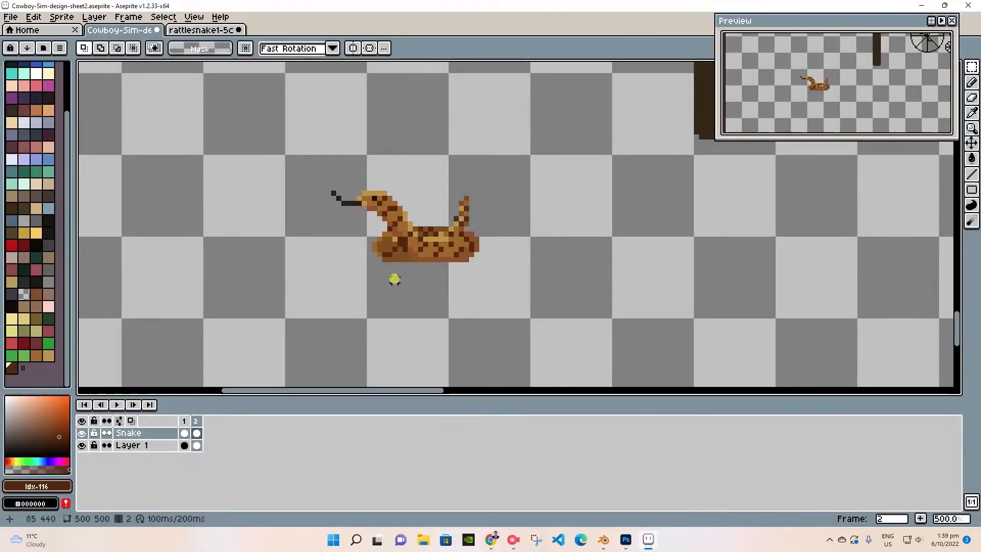
- In frame 2, shift the snake's head and neck one pixel toward the tail, and the head and upper neck one pixel further
scroll(230, 306, "up", 3)
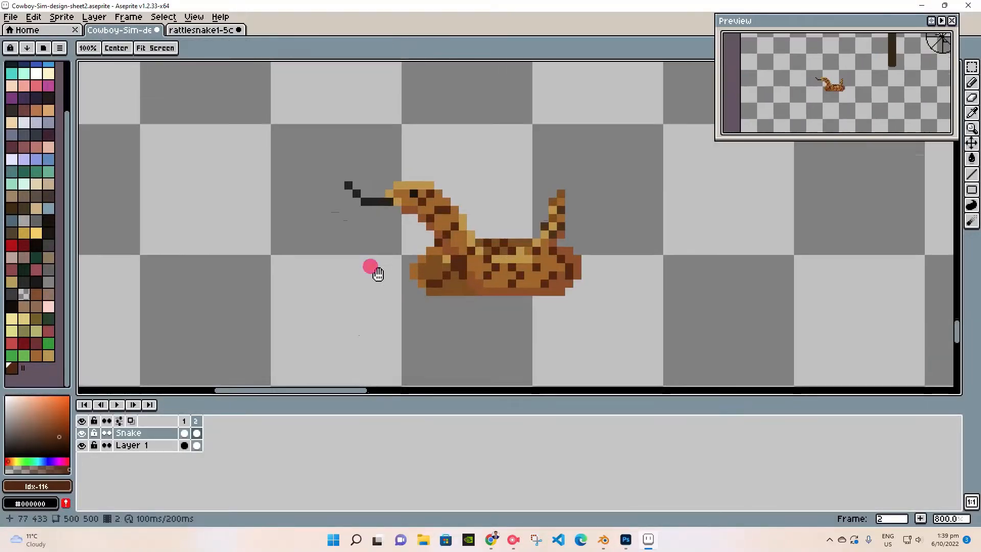
scroll(351, 294, "up", 1)
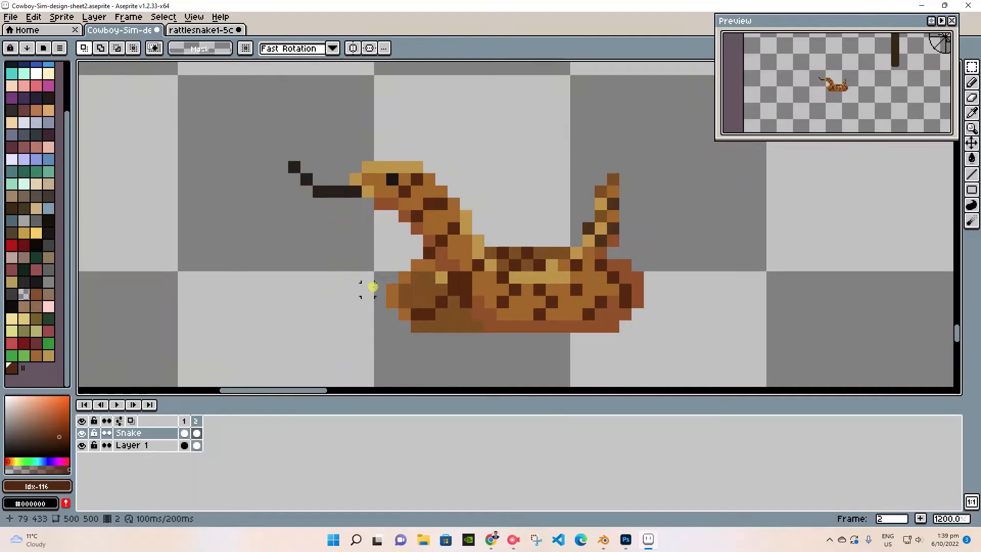
left_click_drag(263, 117, 499, 249)
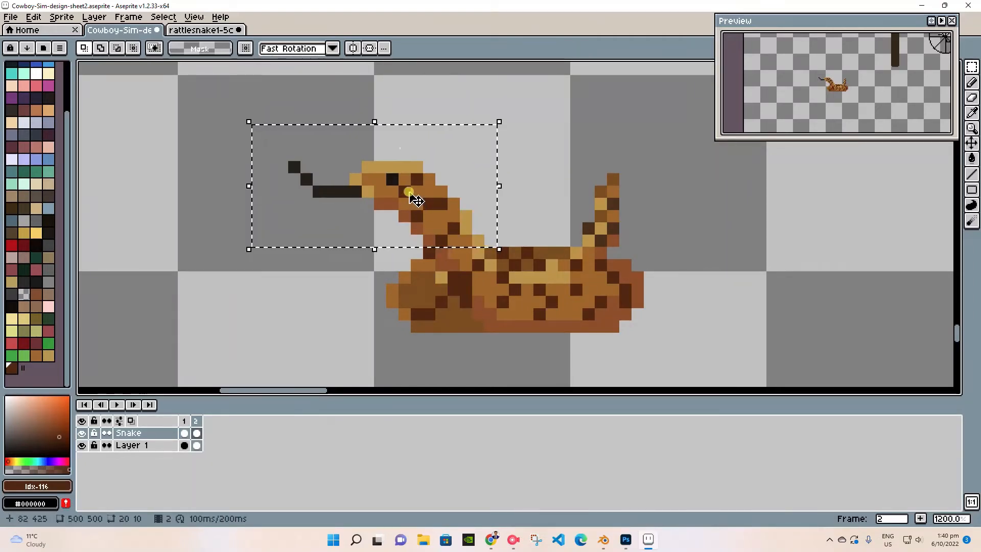
key("Right")
left_click_drag(192, 88, 532, 217)
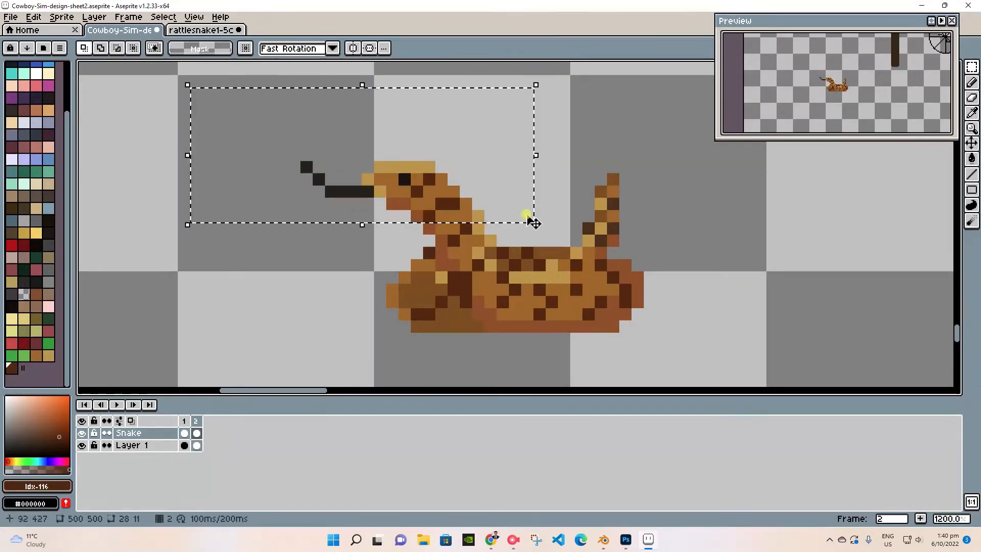
key("Right")
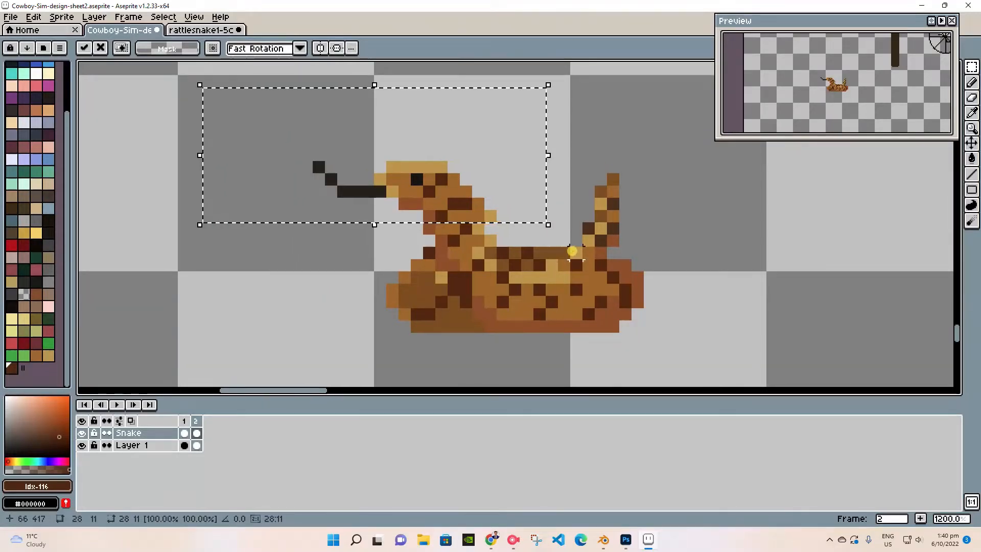
key("e")
key("ctrl+d")
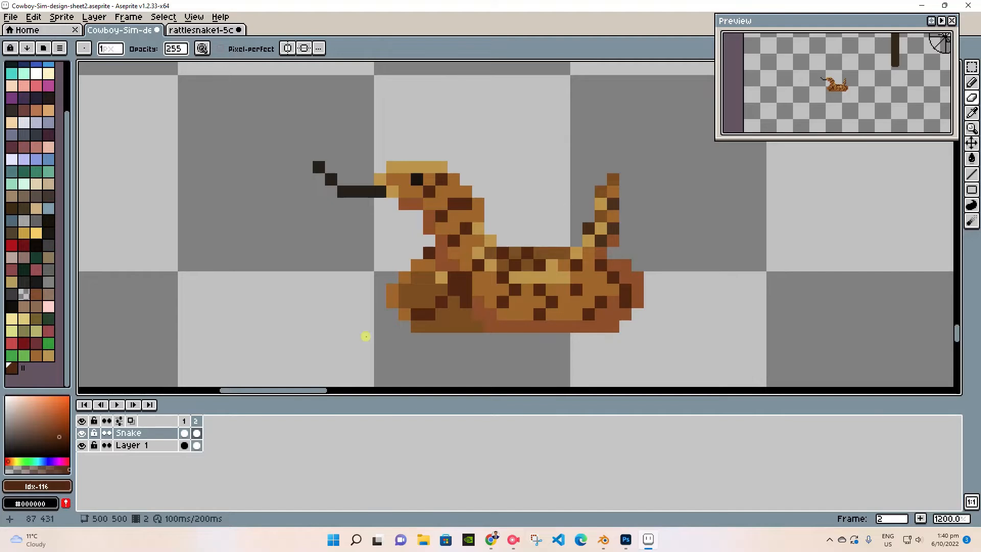
- Compare the snake's head and neck position between frames 1 and 2
key("Left")
key("Right")
key("Left")
key("Right")
key("Left")
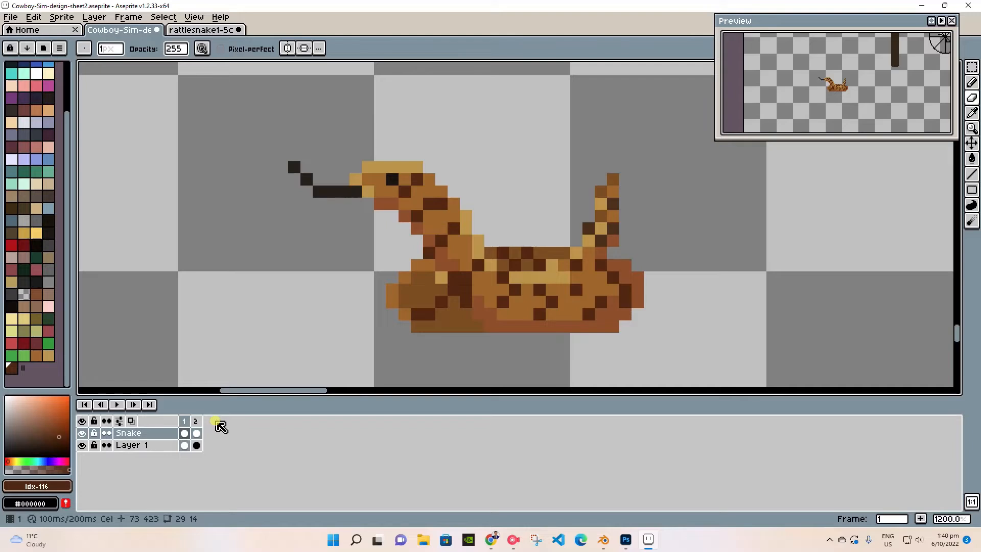
left_click(184, 433)
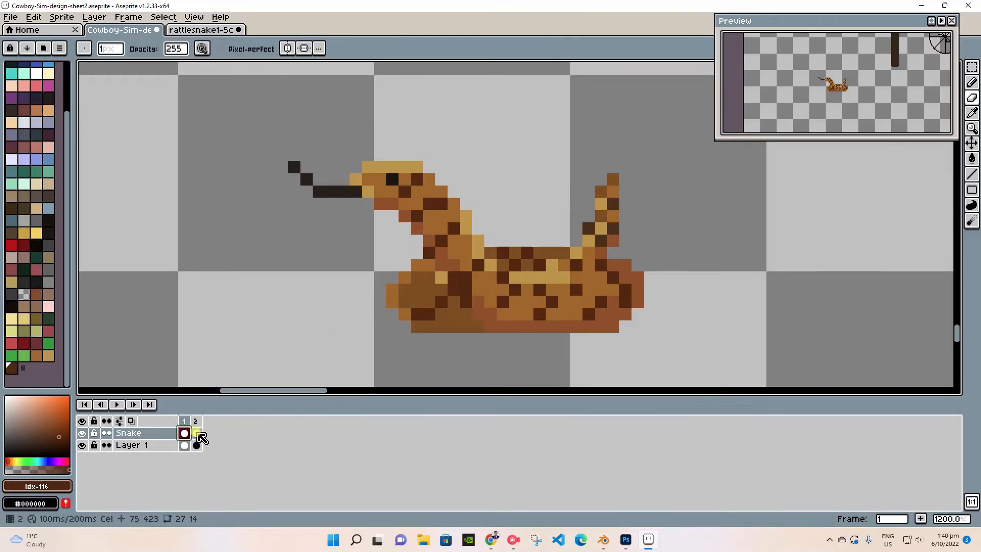
left_click(197, 434)
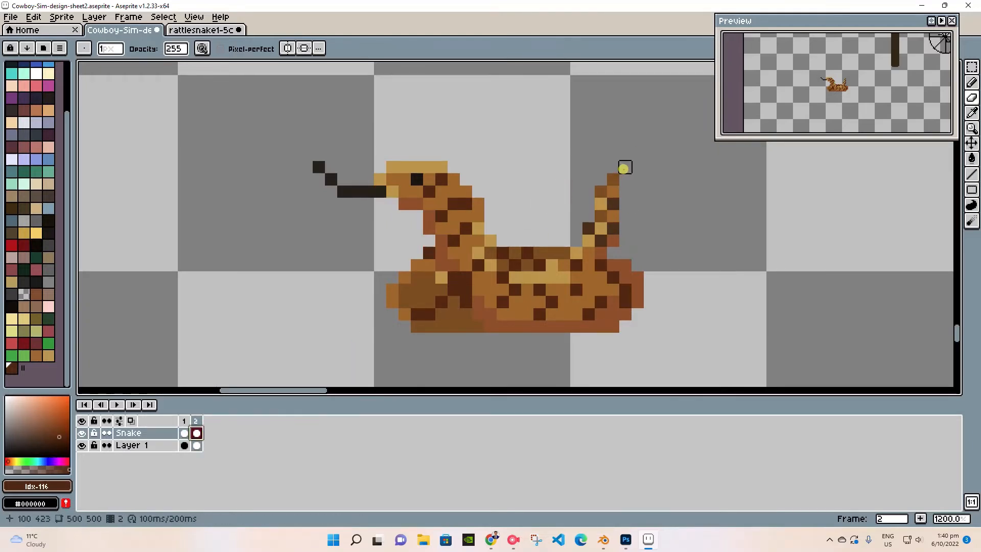
- In frame 2, shift the upper tail one pixel toward the head and its tip one pixel further, then compare with frame 1
key("m")
left_click_drag(657, 147, 580, 225)
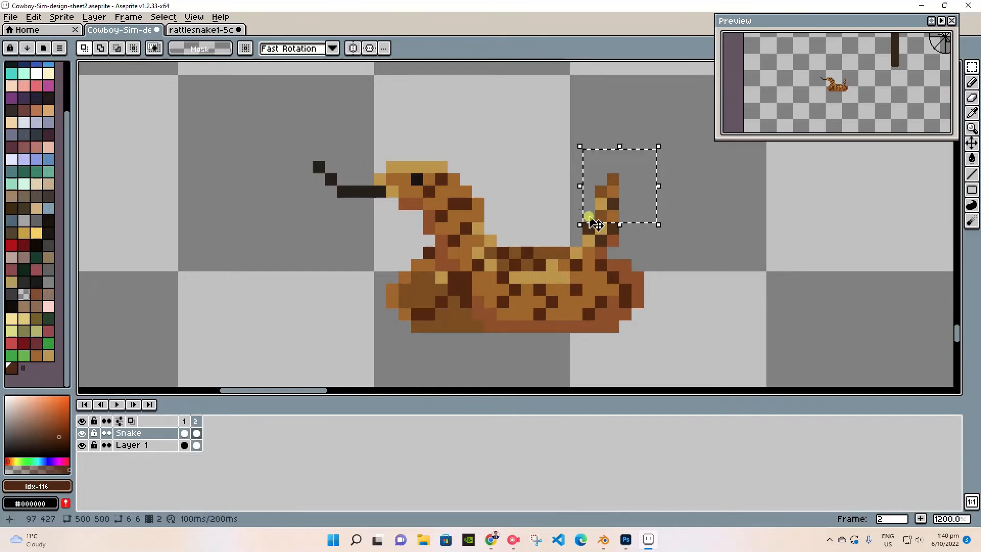
key("Left")
left_click_drag(676, 130, 573, 194)
key("Left")
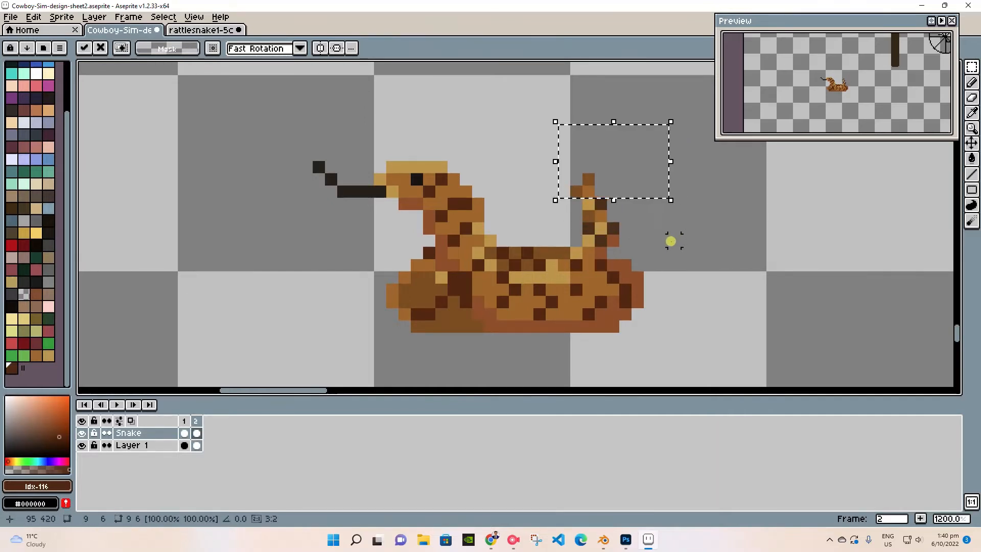
left_click(670, 241)
key("Left")
key("Right")
key("Left")
key("Right")
key("Left")
key("Right")
- Repaint the neck base and coil shading in frame 2 with body brown #a16526, highlight #bd9444, shadow #8f4e25 and dark spots #52260d
left_click(466, 234, "alt")
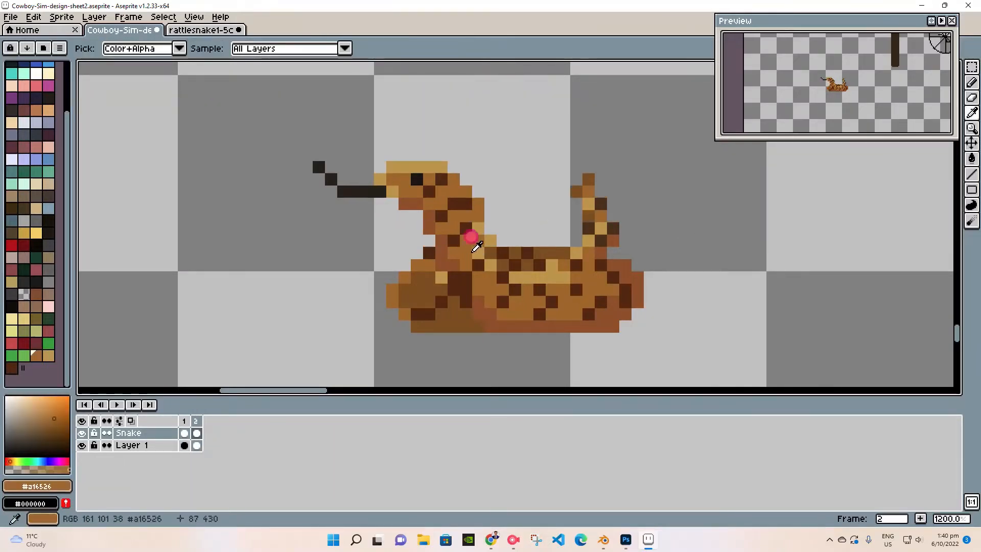
left_click(493, 242, "alt")
mouse_move(502, 253)
left_mouse_down()
mouse_move(475, 250)
mouse_move(501, 263)
left_mouse_up()
left_click(480, 251, "alt")
left_click(432, 266, "alt")
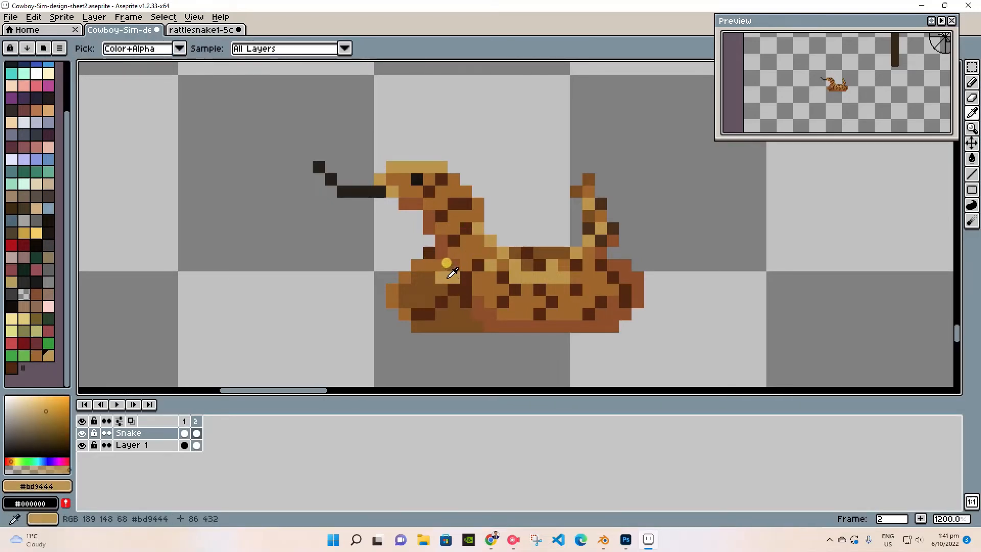
left_click(442, 269, "alt")
mouse_move(456, 286)
left_mouse_down()
mouse_move(499, 325)
mouse_move(478, 316)
mouse_move(518, 326)
mouse_move(465, 277)
left_mouse_up()
left_click(520, 326, "alt")
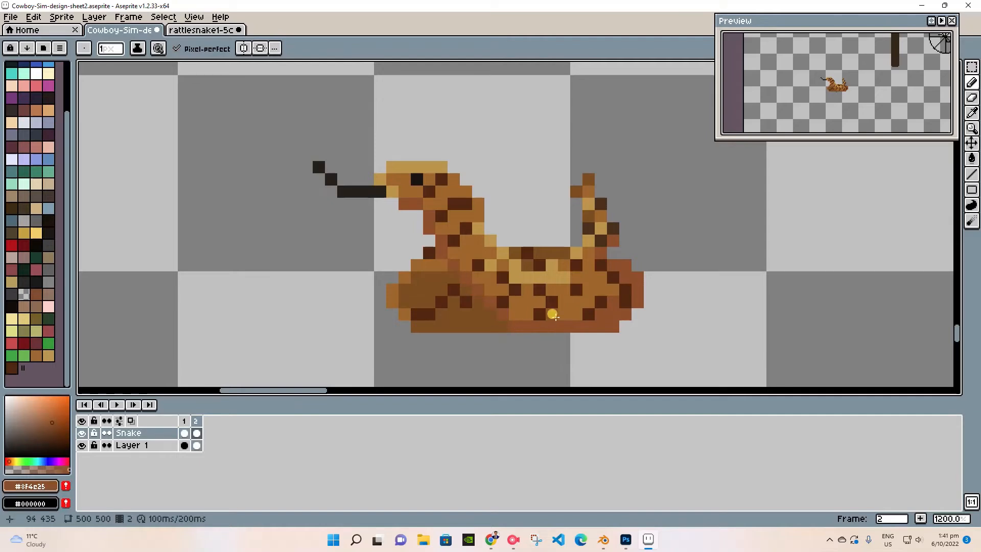
key("Left")
key("Right")
key("Left")
key("Right")
left_click(453, 286, "alt")
- Recolour the dark patch below the neck in frame 1 with reddish brown #8f4e25 and play back the animation
key("Left")
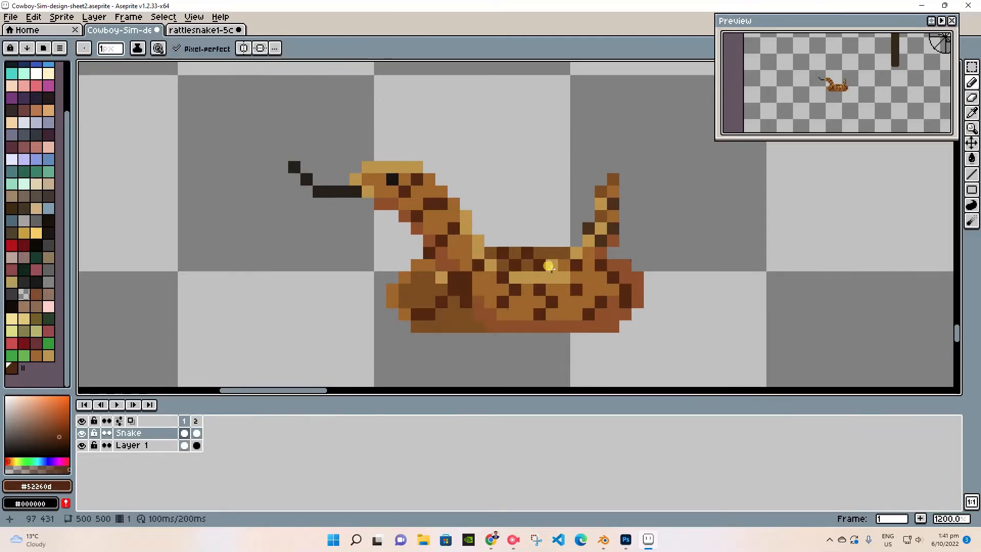
left_click(451, 271, "alt")
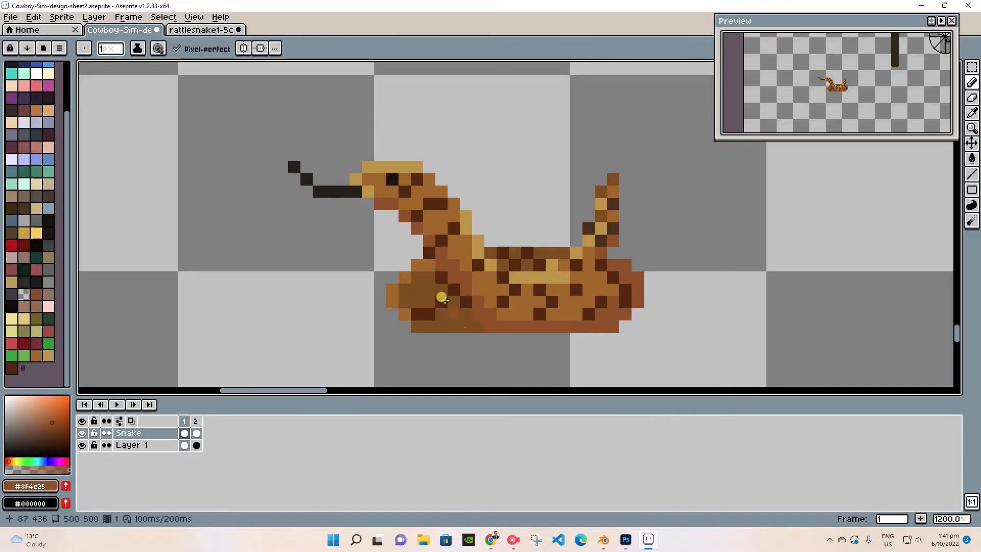
key("Return")
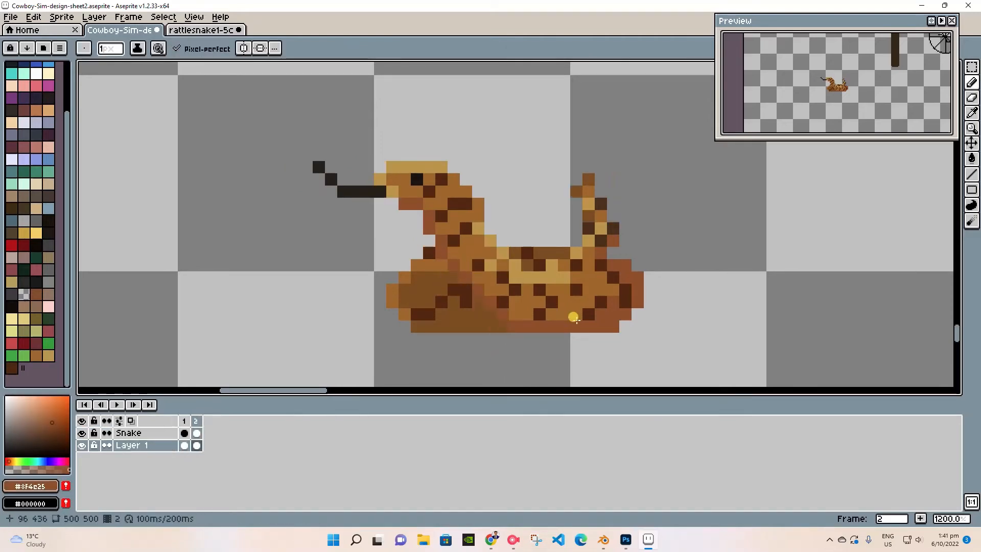
left_click(535, 211)
key("m")
left_click_drag(497, 98, 281, 225)
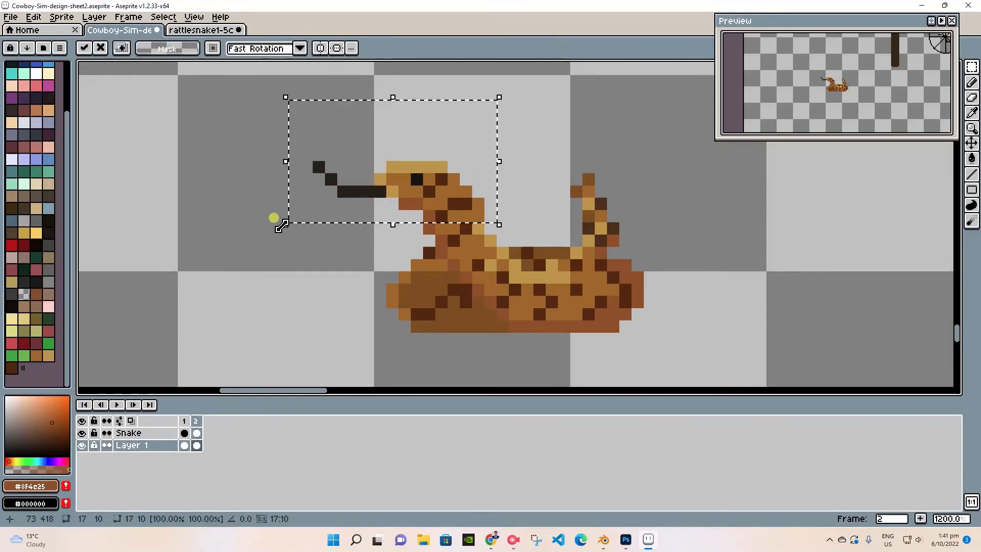
key("ctrl+z")
key("ctrl+z")
- On the Snake layer in frame 2, raise the head, tongue and upper neck by one pixel
left_click(197, 434)
left_click_drag(527, 118, 466, 143)
left_click_drag(417, 170, 285, 226)
key("Up")
key("Right")
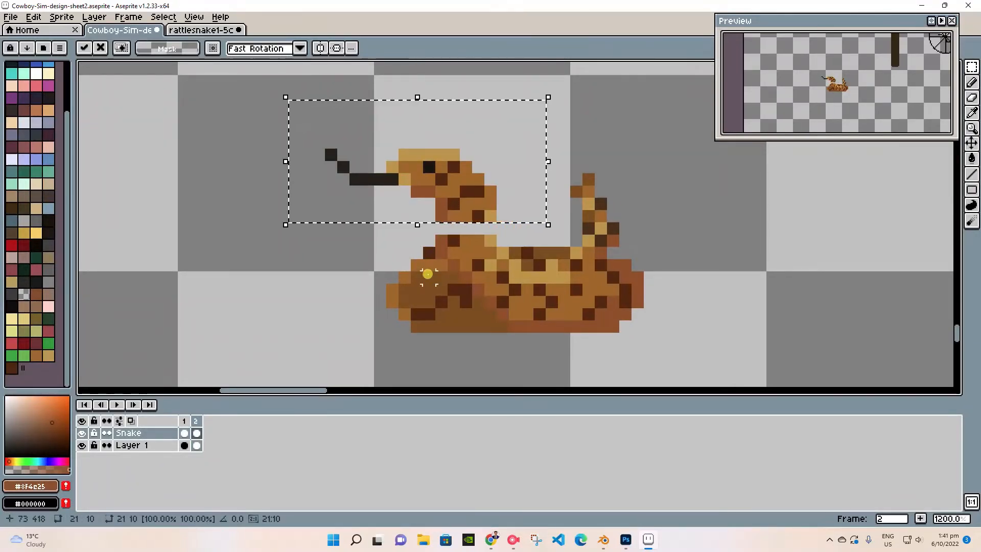
key("Left")
key("ctrl+d")
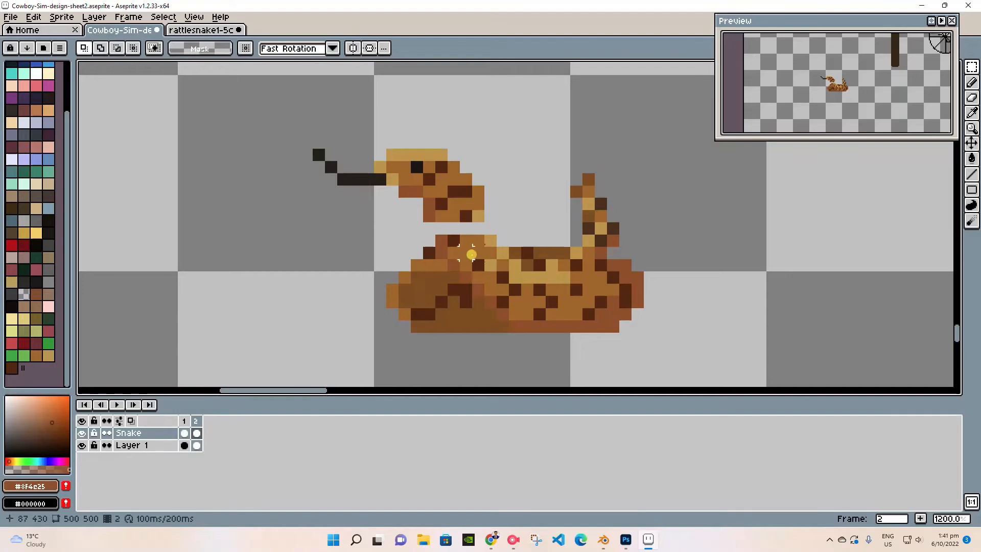
- Fill the one-pixel gap across the neck in frame 2 with reddish brown and body brown #a16526, and play back the animation
key("b")
left_click(440, 228)
left_click(451, 217, "alt")
left_click_drag(453, 227, 465, 226)
left_click(475, 227)
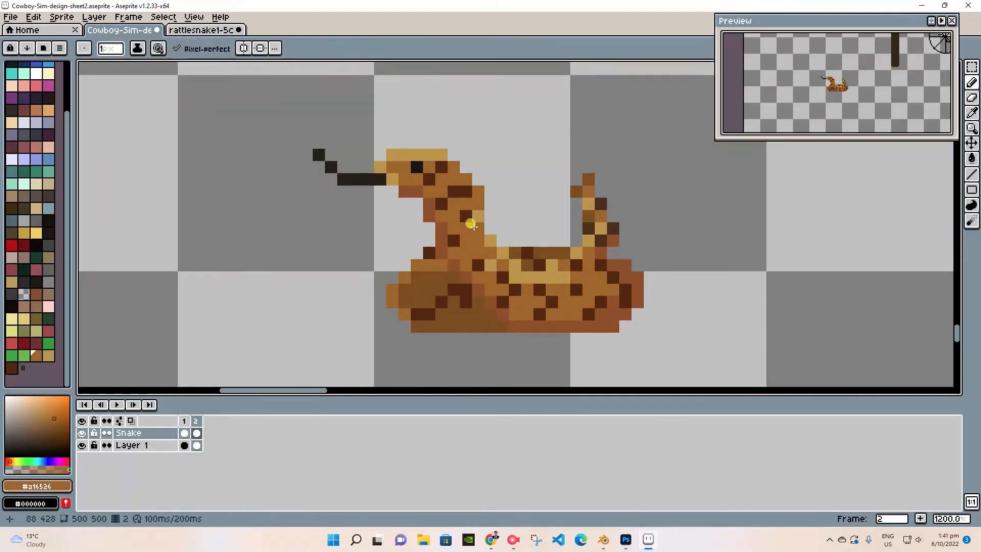
key("Left")
key("Return")
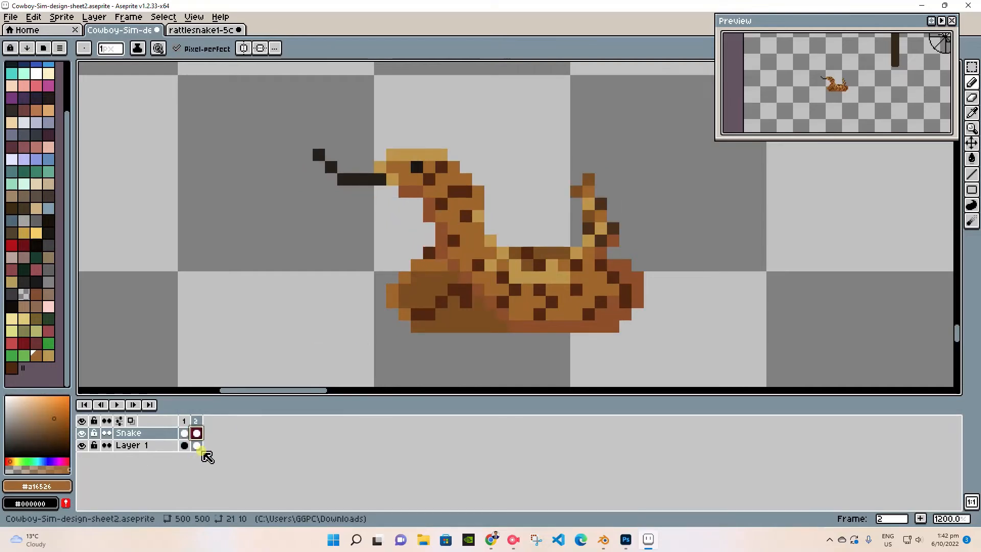
- Add a third frame duplicating frame 2, shift its upper tail one pixel toward the head and the tip two pixels back, and play it
key("alt+n")
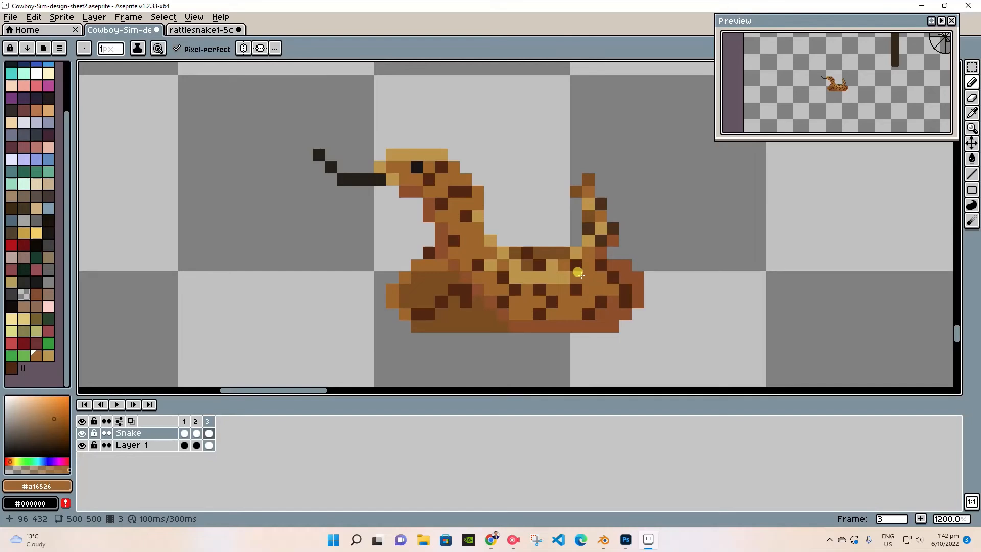
key("m")
left_click_drag(638, 142, 562, 218)
key("Left")
left_click(521, 136)
left_click_drag(530, 145, 607, 199)
key("Right")
key("Right")
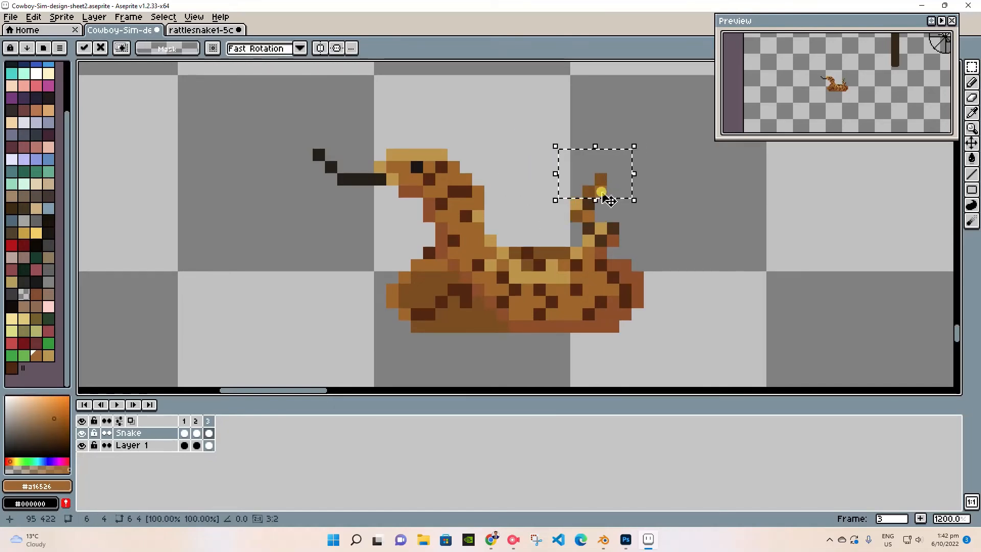
left_click(503, 166)
left_click(689, 239)
left_click(117, 404)
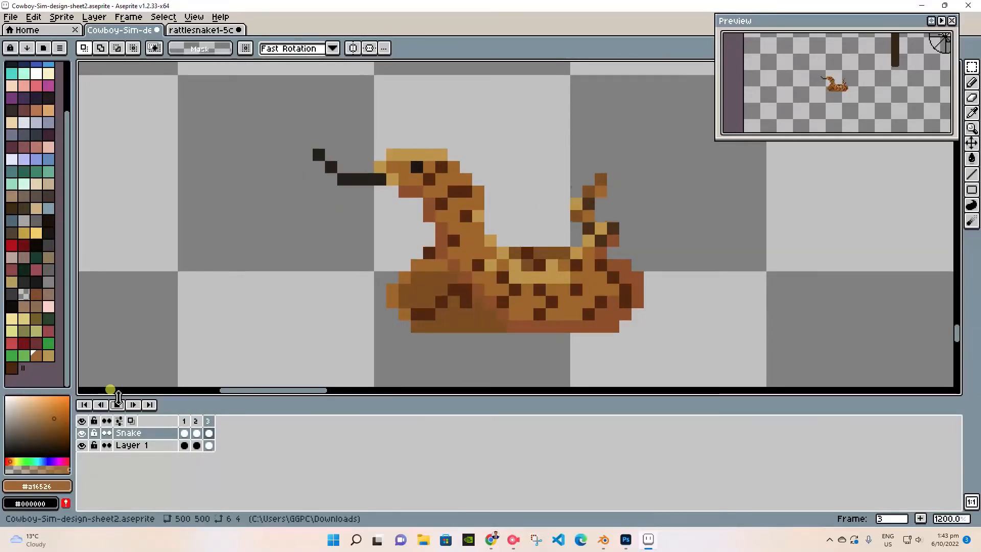
left_click(118, 406)
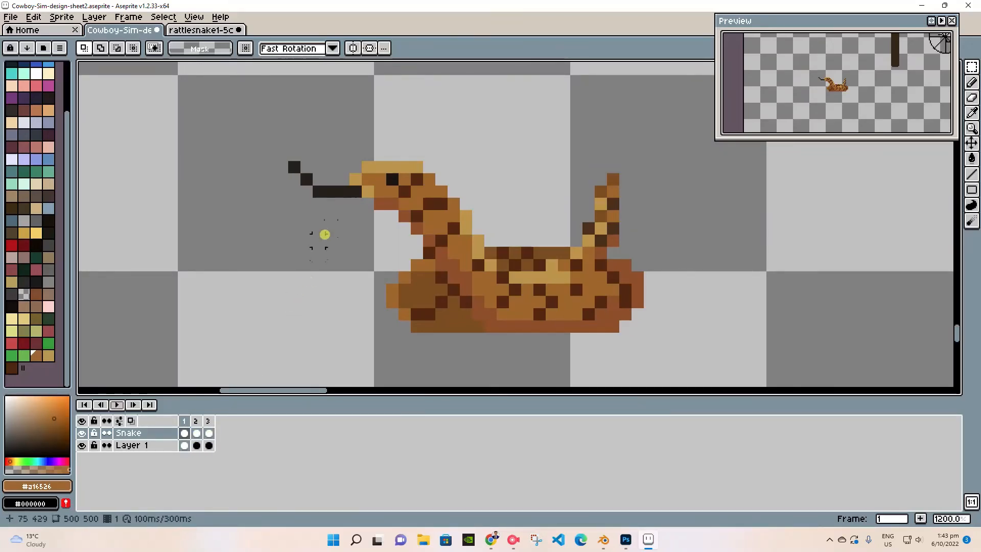
- Insert a duplicate after frame 1, shift its head, upper neck and tongue one pixel toward the tail, and play back the animation
key("alt+n")
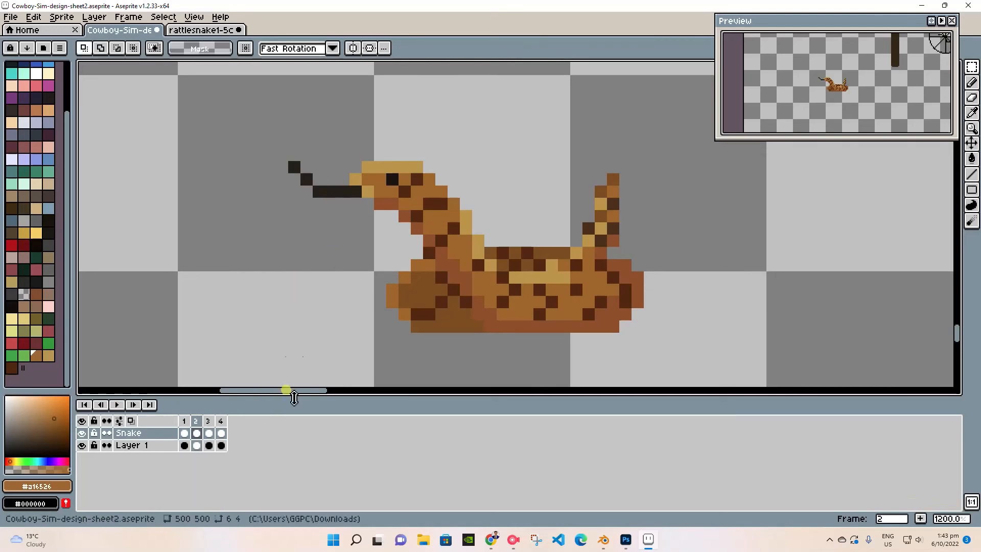
left_click_drag(528, 114, 343, 231)
key("Right")
left_click_drag(273, 143, 339, 223)
key("Right")
key("ctrl+d")
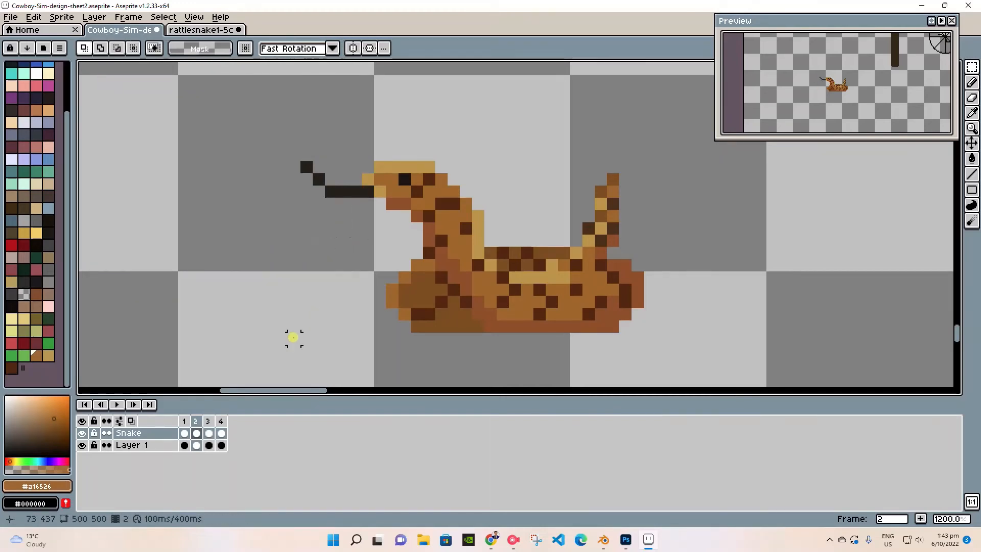
left_click(116, 404)
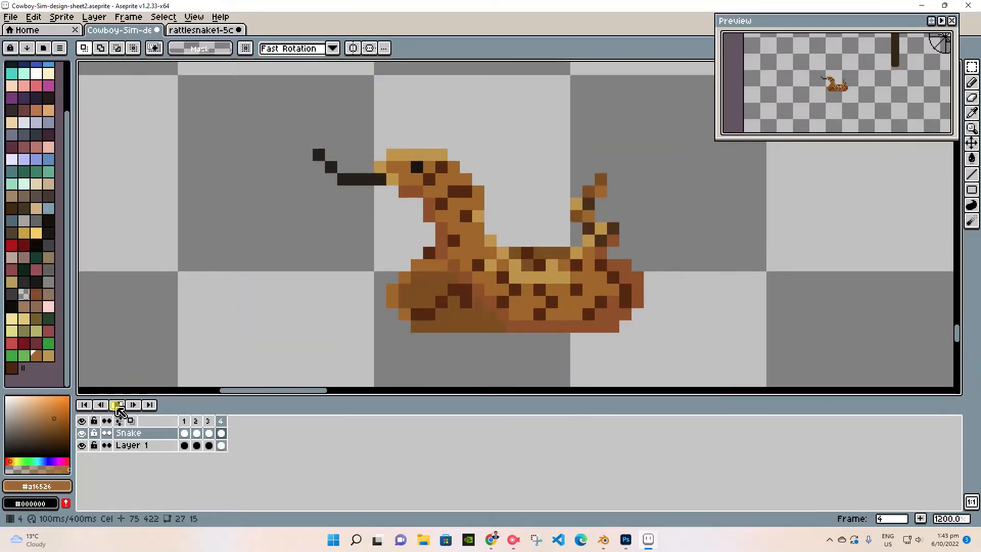
left_click(117, 405)
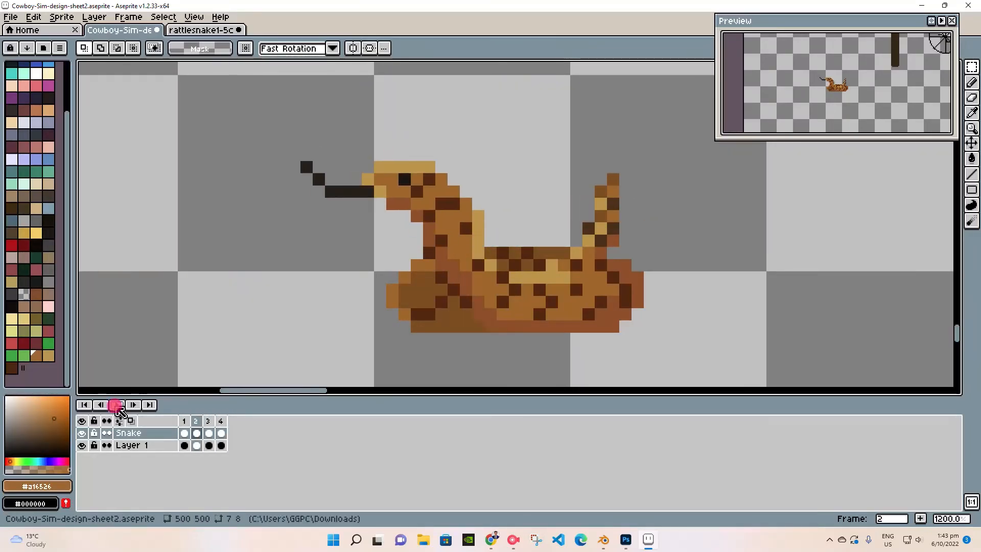
- Play back the eight-frame snake animation from frame 1
left_click(513, 539)
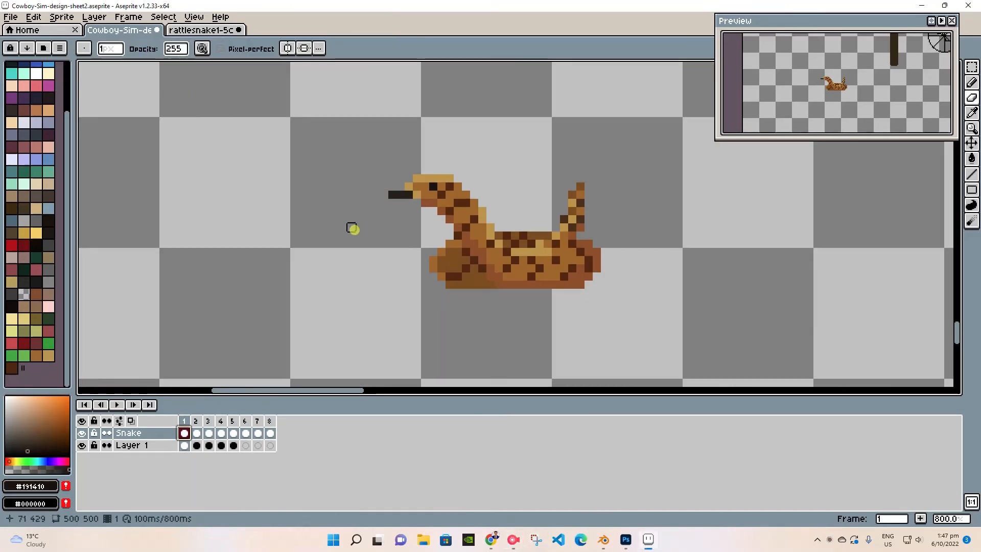
key("Return")
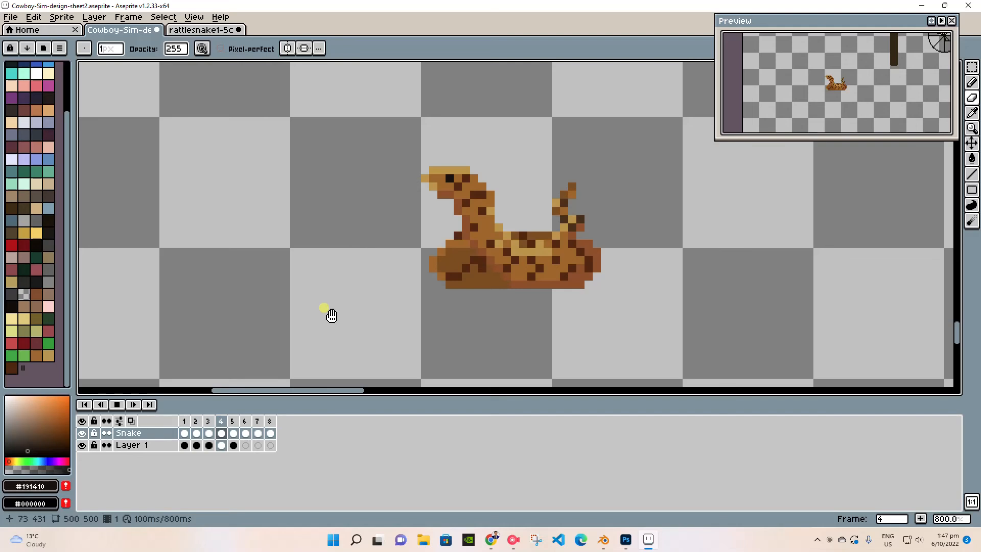